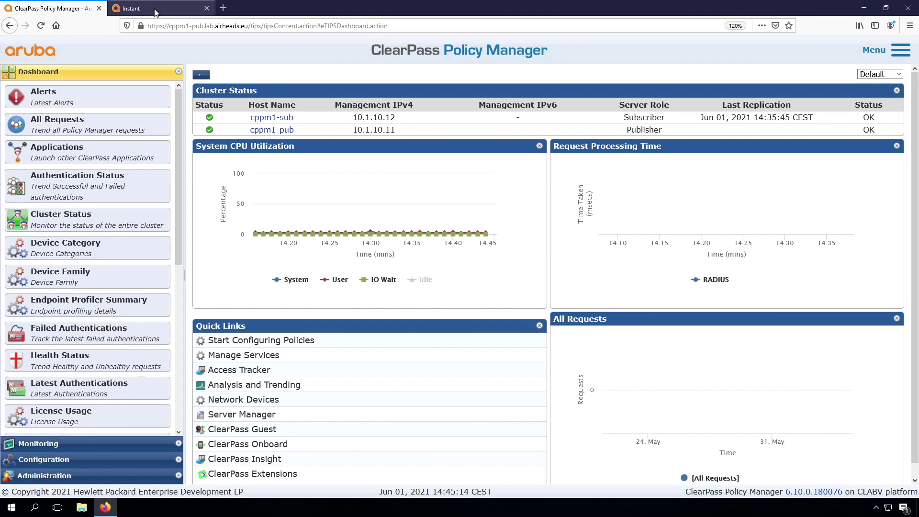
# Log in to Aruba Instant as admin with the account password to reach the 'Workshop' dashboard.
pyautogui.click(155, 10)
pyautogui.click(428, 276)
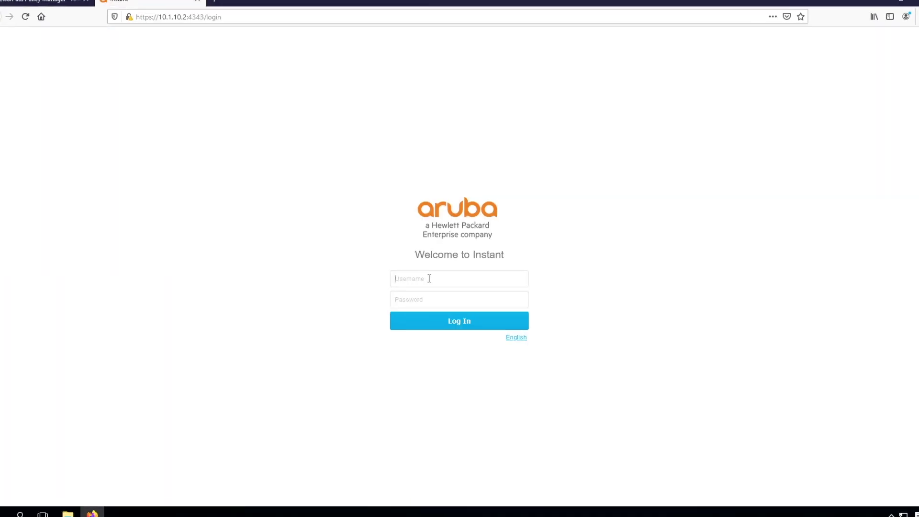
pyautogui.write('admin')
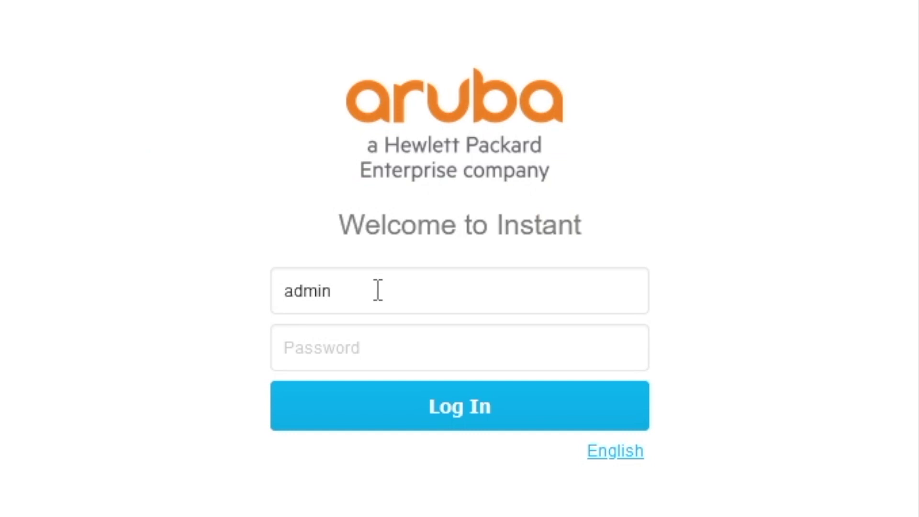
pyautogui.press('Tab')
pyautogui.write('•••••••')
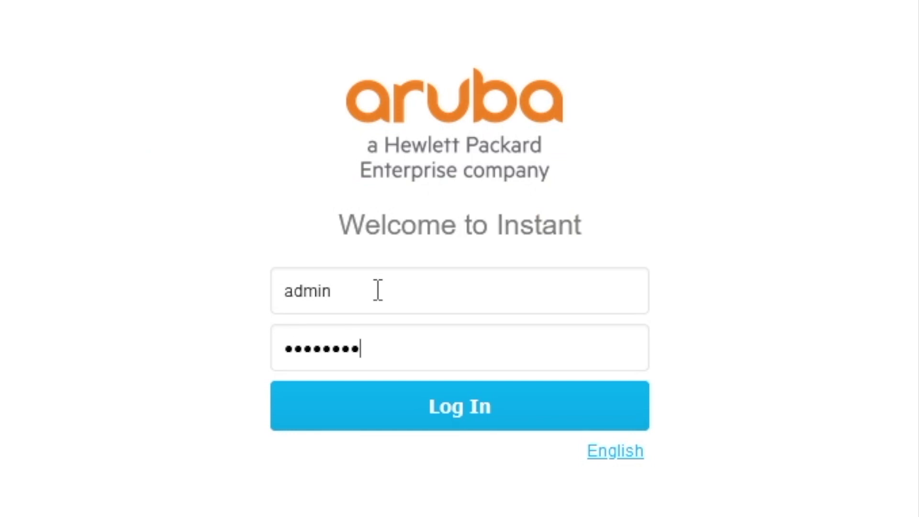
pyautogui.press('Return')
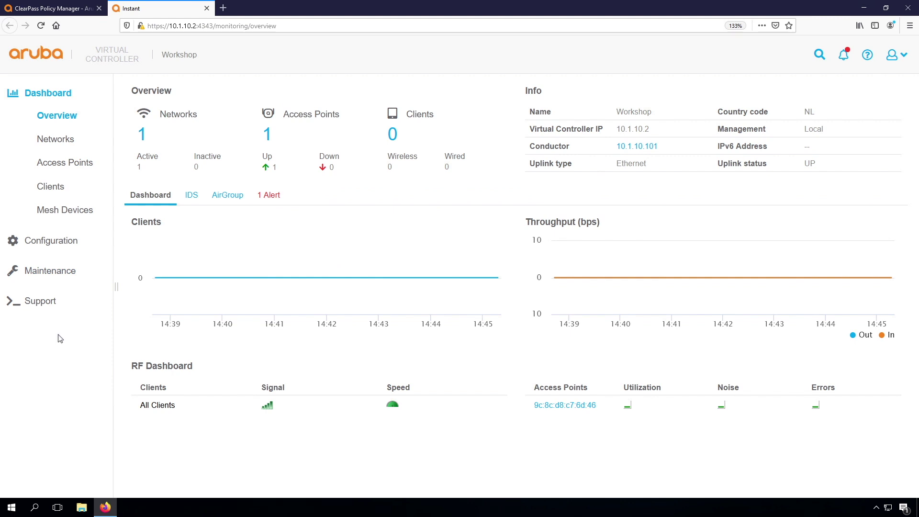
# Open Configuration > System and inspect the Virtual Controller IP 10.1.10.2.
pyautogui.click(51, 242)
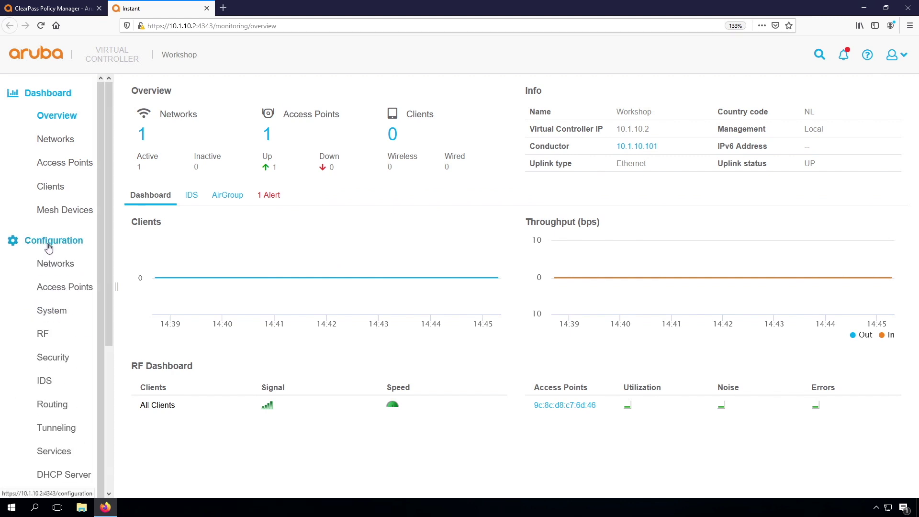
pyautogui.click(53, 312)
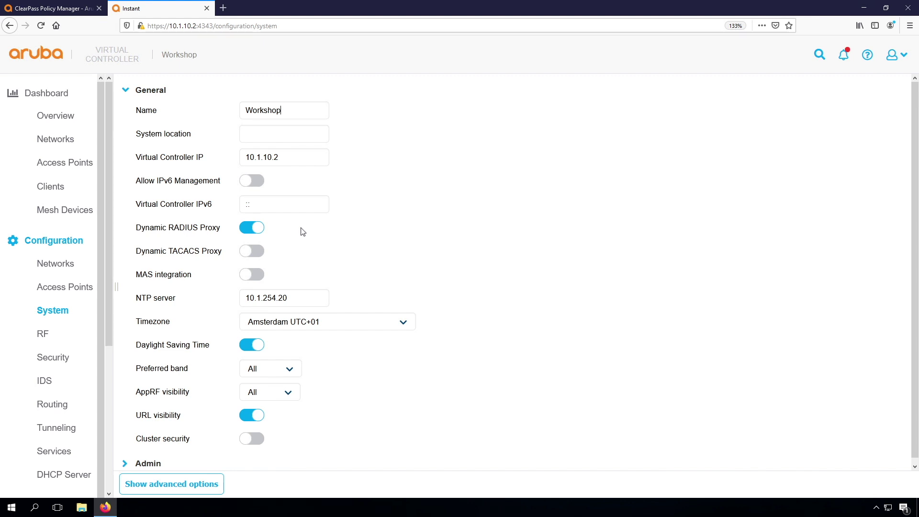
pyautogui.moveTo(273, 157); pyautogui.dragTo(293, 156)
pyautogui.click(292, 156)
pyautogui.tripleClick(261, 159)
pyautogui.click(384, 158)
# Start a new network named Airheads-Corp and advance past the VLAN settings.
pyautogui.click(63, 267)
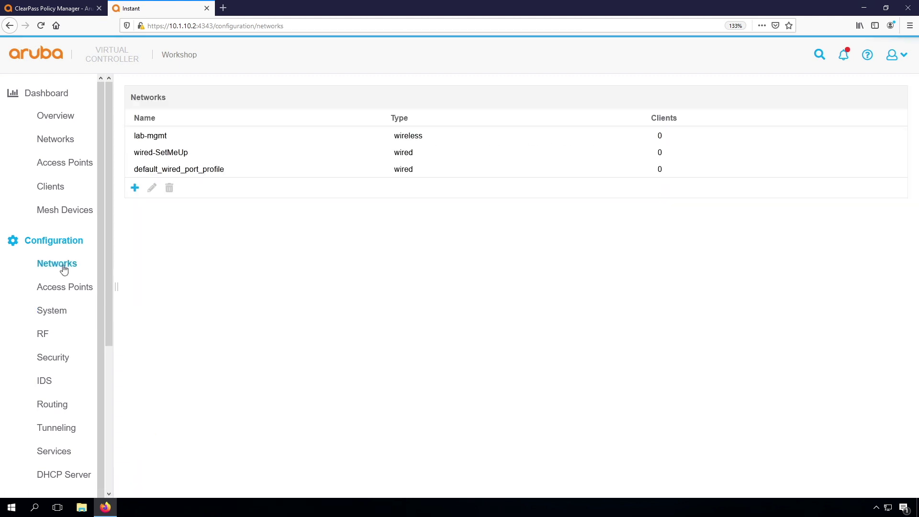
pyautogui.click(135, 188)
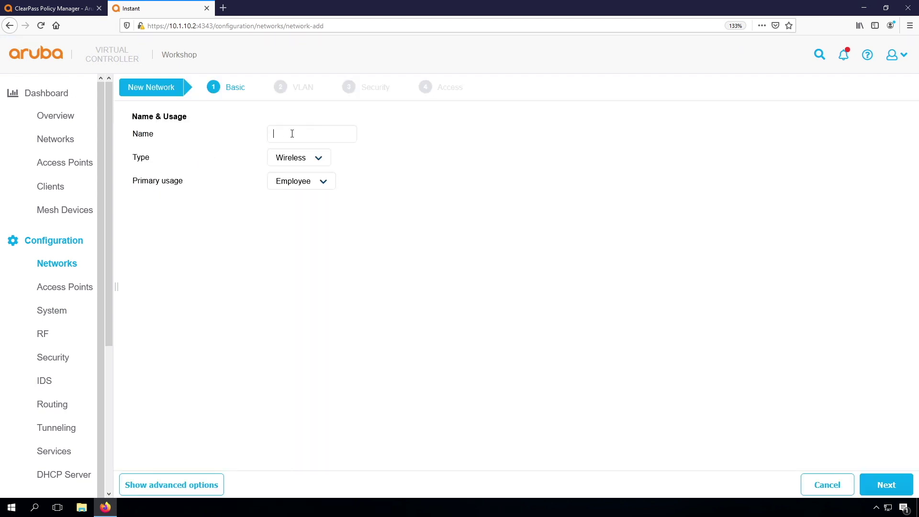
pyautogui.write('Airheads-Corp')
pyautogui.click(885, 485)
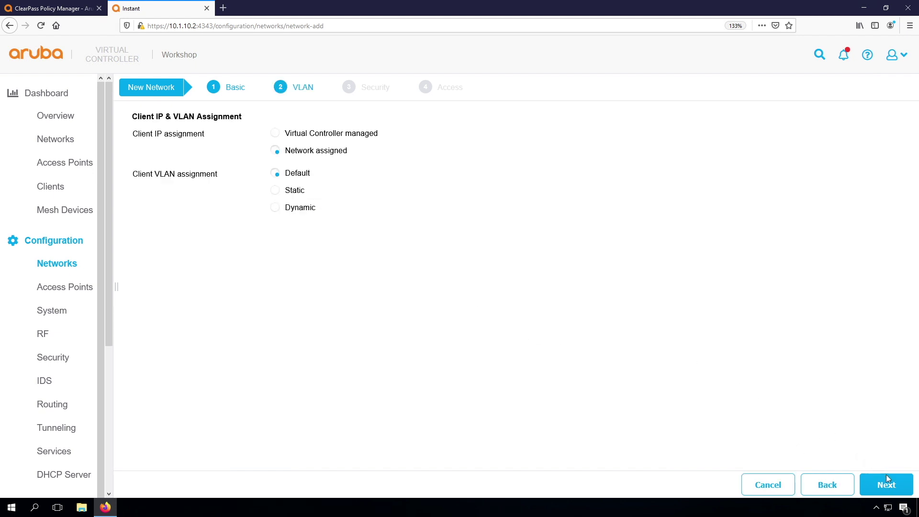
pyautogui.click(886, 481)
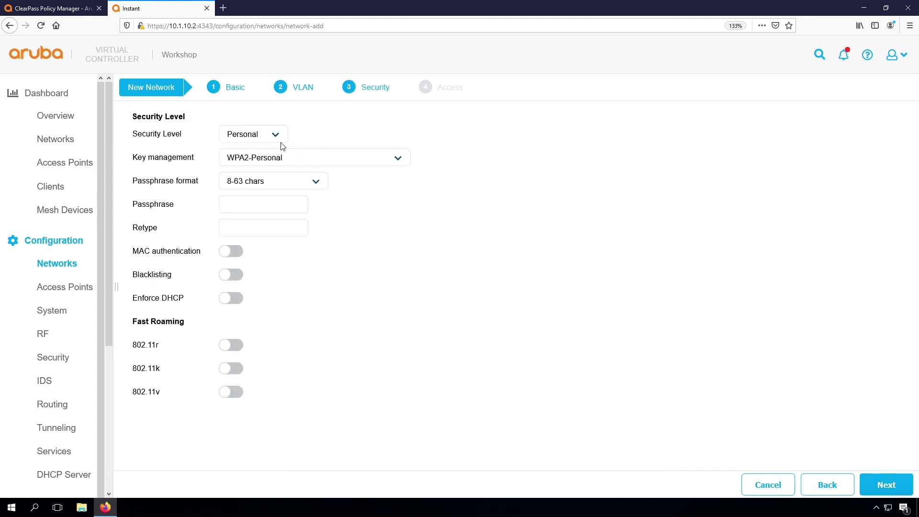
# Set Enterprise security with WPA2-Enterprise key management and begin a new authentication server.
pyautogui.click(263, 138)
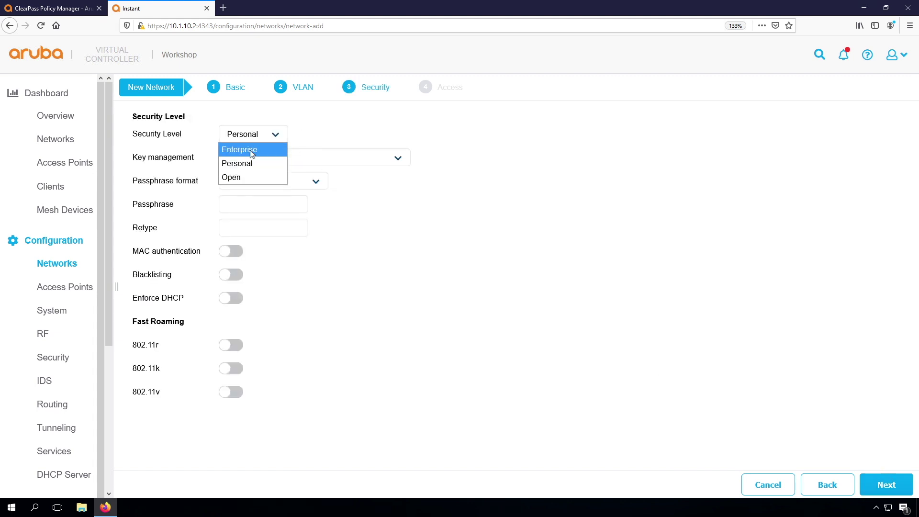
pyautogui.click(253, 150)
pyautogui.click(353, 157)
pyautogui.click(320, 220)
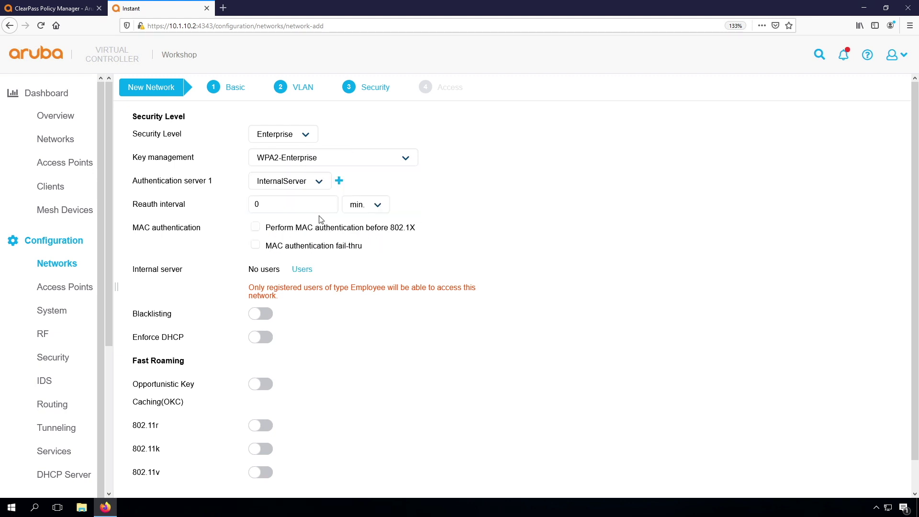
pyautogui.click(316, 182)
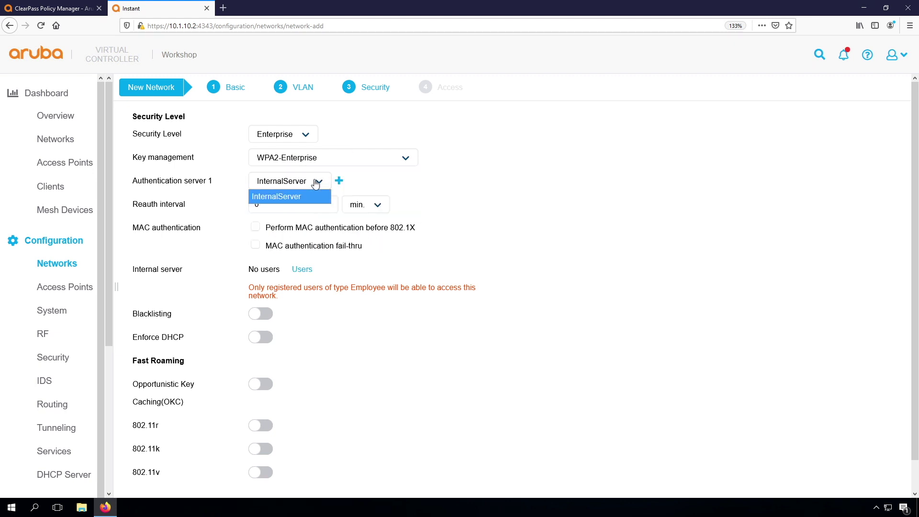
pyautogui.click(360, 181)
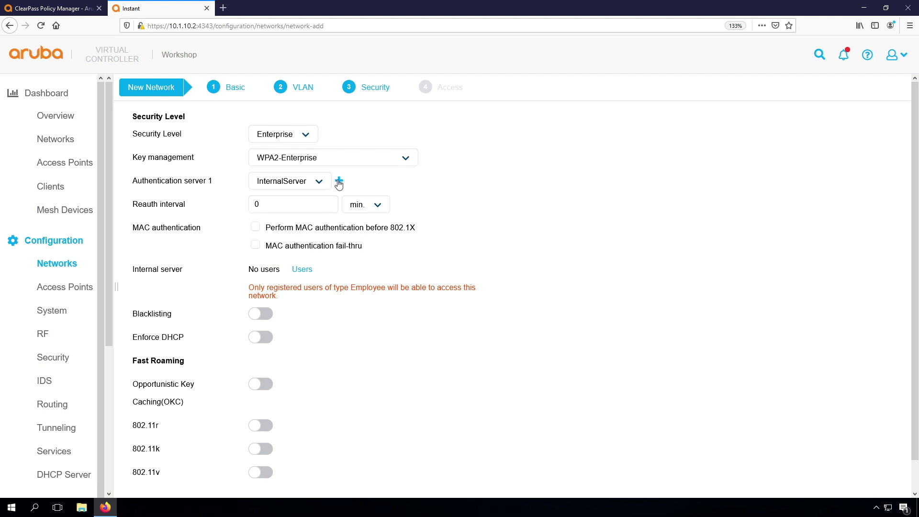
pyautogui.click(339, 182)
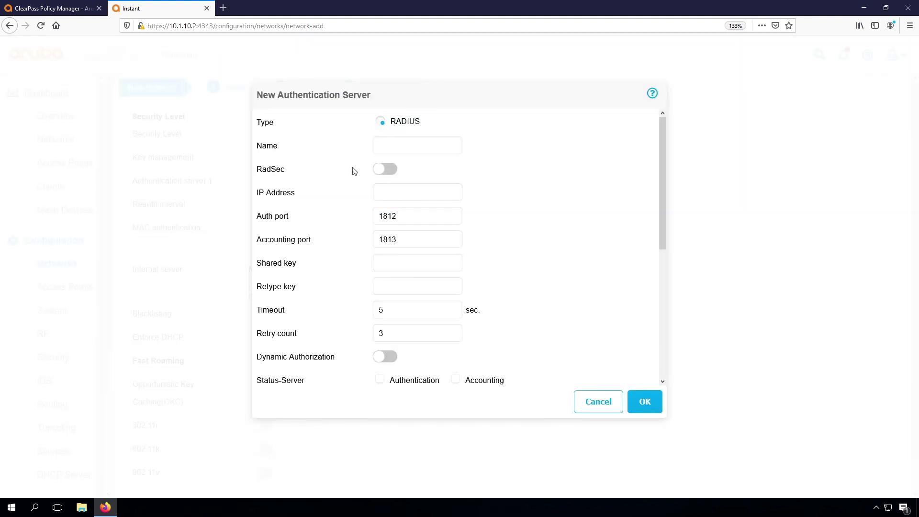
# Save RADIUS server cppm1-pub at 10.1.10.10 with its shared key and Dynamic Authorization on.
pyautogui.write('cppm1-pub')
pyautogui.click(390, 195)
pyautogui.write('10.1.10.10')
pyautogui.write('aruba1234')
pyautogui.press('Tab')
pyautogui.write('aruba1234')
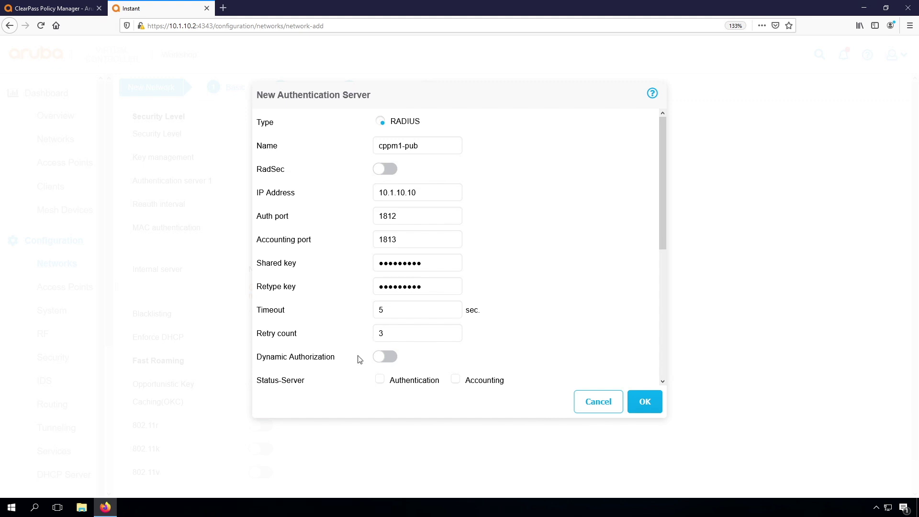
pyautogui.click(384, 357)
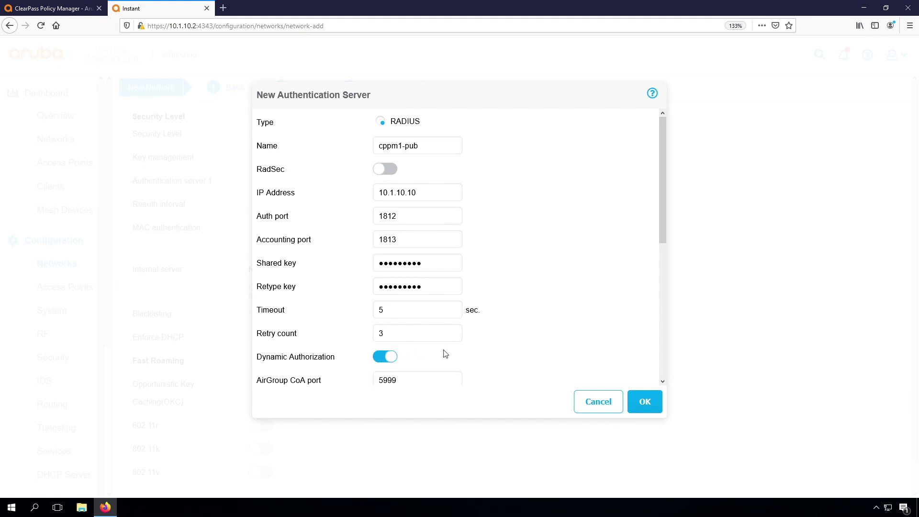
pyautogui.scroll(-3, 544, 353)
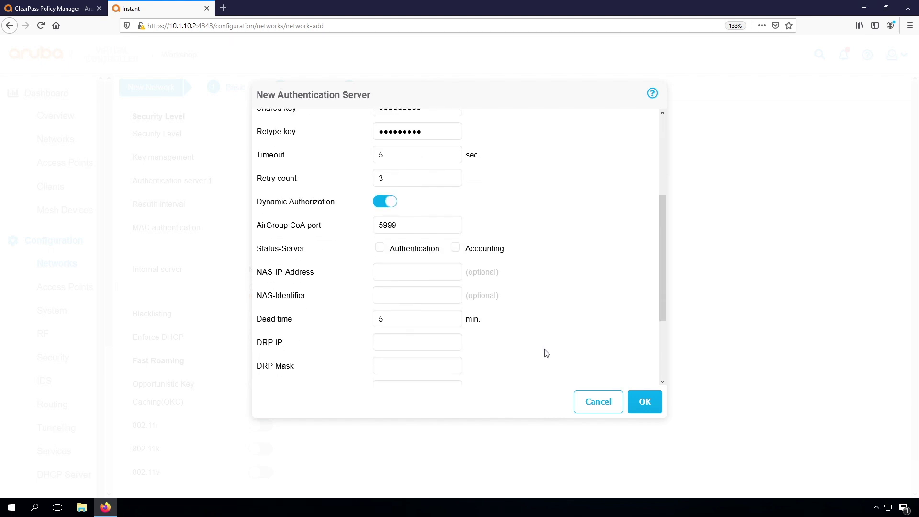
pyautogui.scroll(-2, 546, 353)
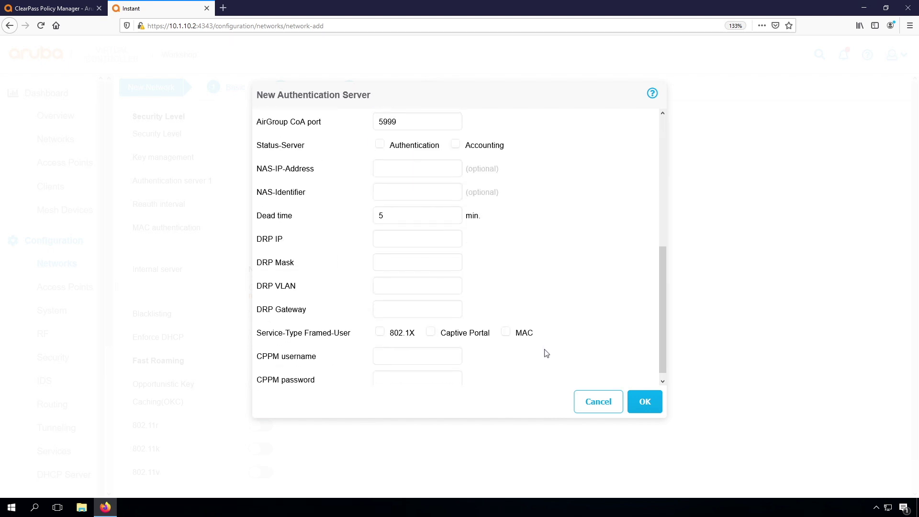
pyautogui.scroll(5, 546, 353)
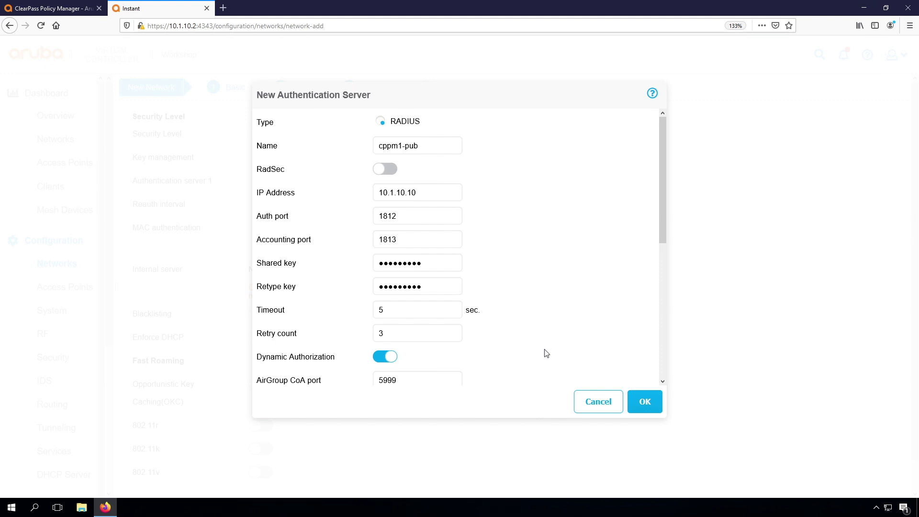
pyautogui.click(644, 403)
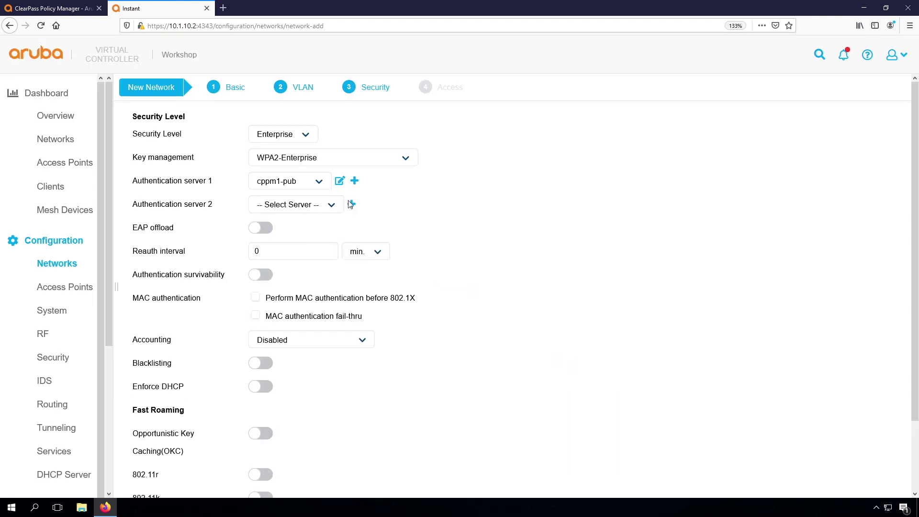
# Save RADIUS server cppm1-sub at 10.1.10.9 with its shared key and Dynamic Authorization on.
pyautogui.click(352, 205)
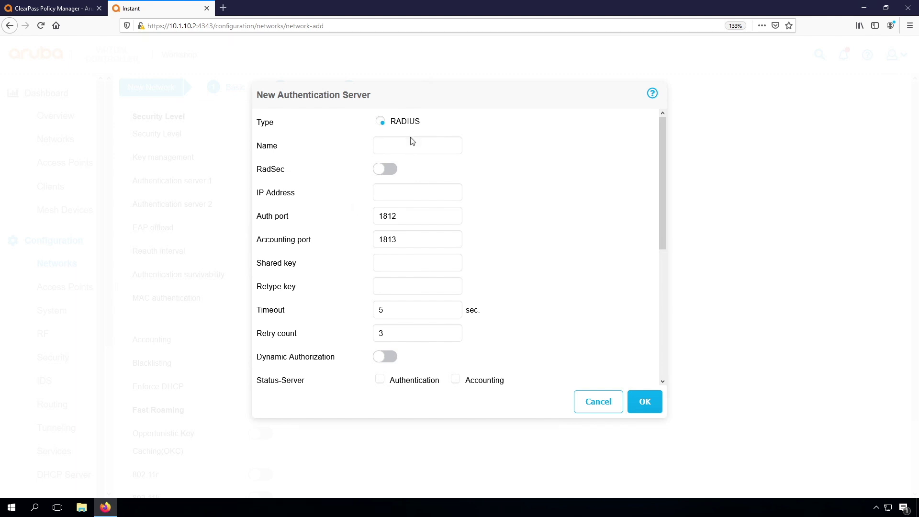
pyautogui.write('cppmn')
pyautogui.press('BackSpace')
pyautogui.write('1-sub')
pyautogui.press('Tab')
pyautogui.write('10.1.10.9aruba12345')
pyautogui.press('Tab')
pyautogui.write('aruba1234')
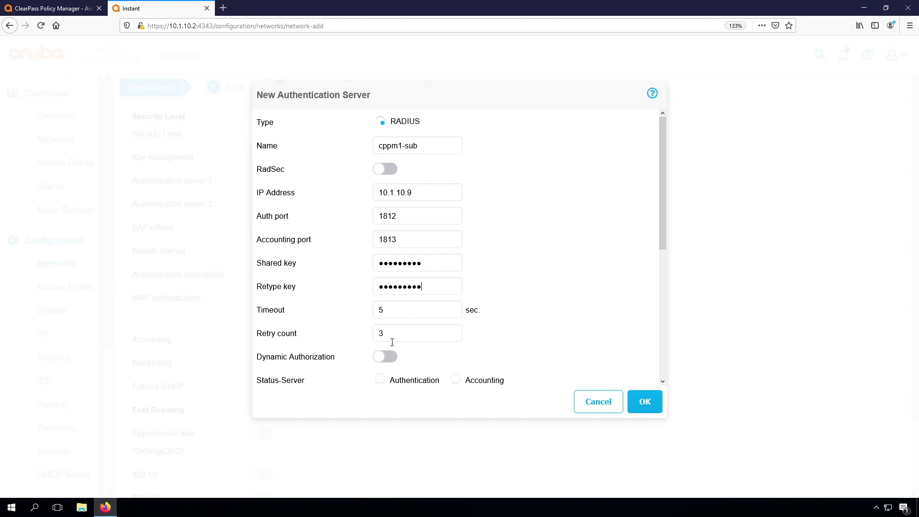
pyautogui.click(385, 358)
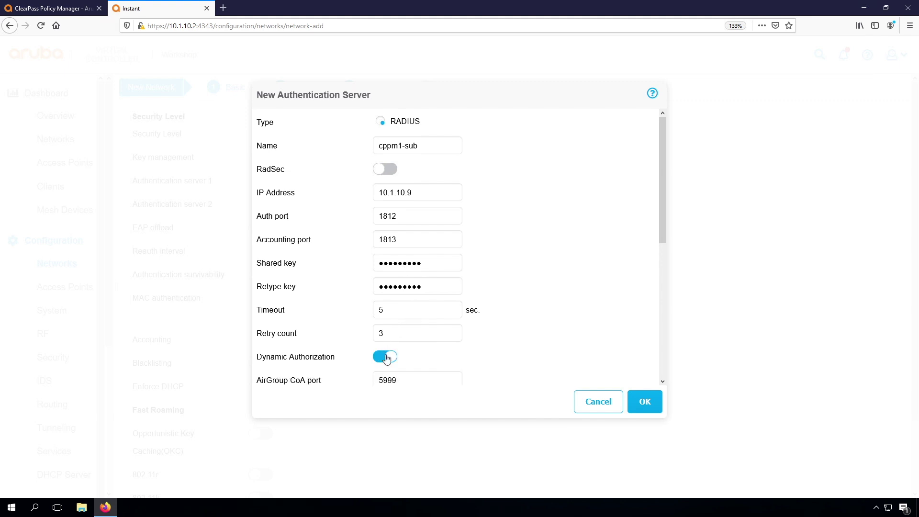
pyautogui.click(631, 404)
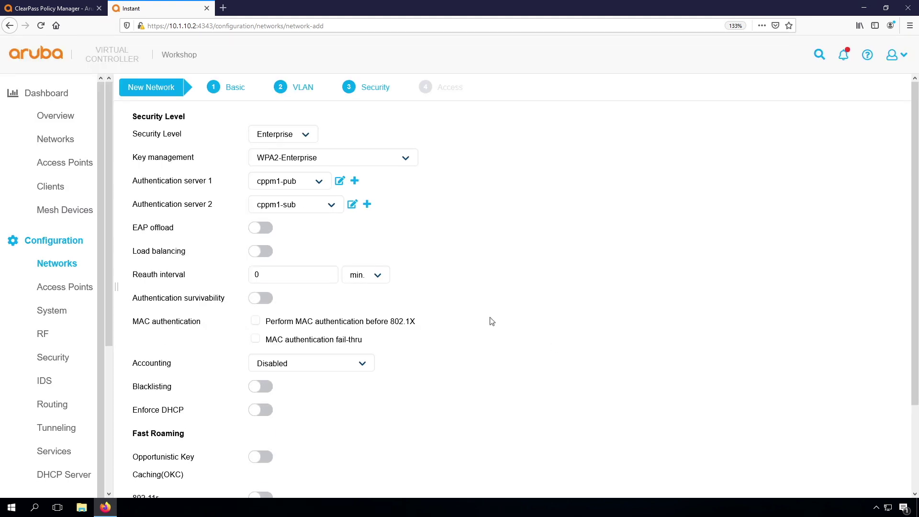
# Send accounting to the authentication servers with a 3-minute interval.
pyautogui.click(330, 368)
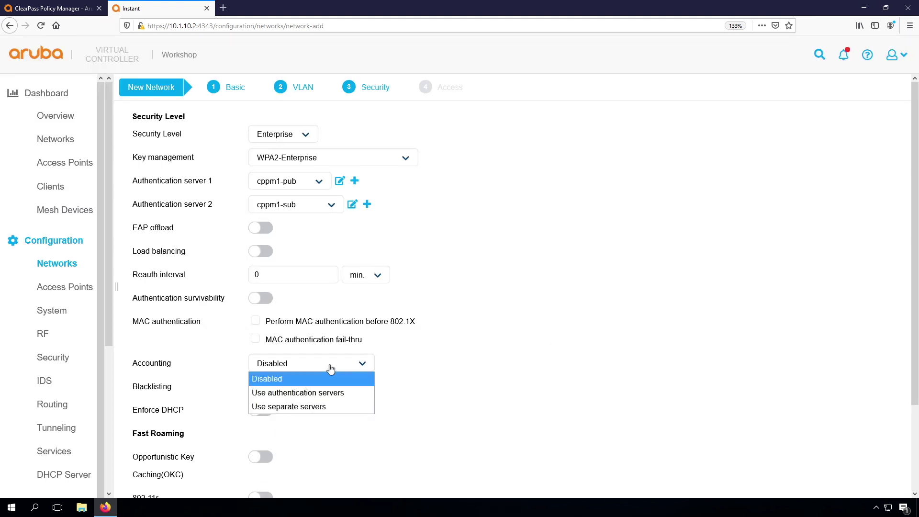
pyautogui.click(320, 394)
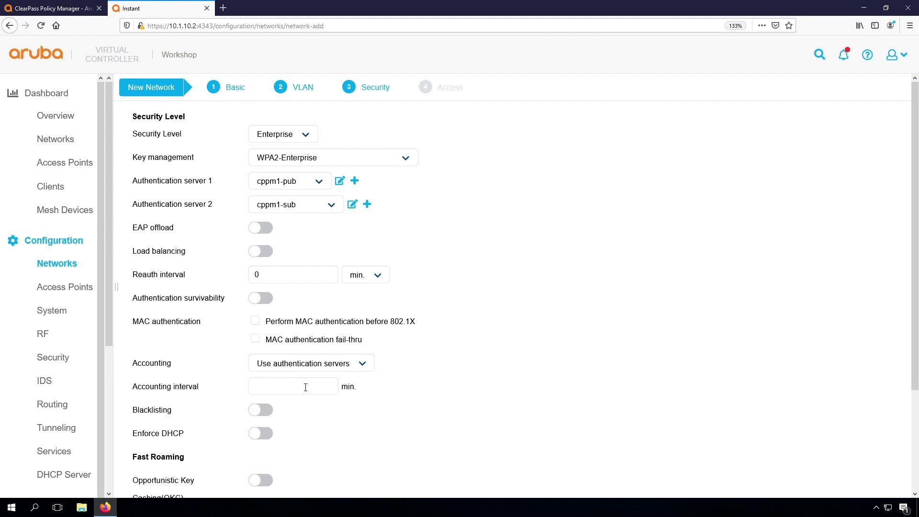
pyautogui.click(305, 387)
pyautogui.write('3')
# Enable OKC, 802.11r, 802.11k and 802.11v, then finish creating the network.
pyautogui.scroll(-3, 491, 394)
pyautogui.click(259, 357)
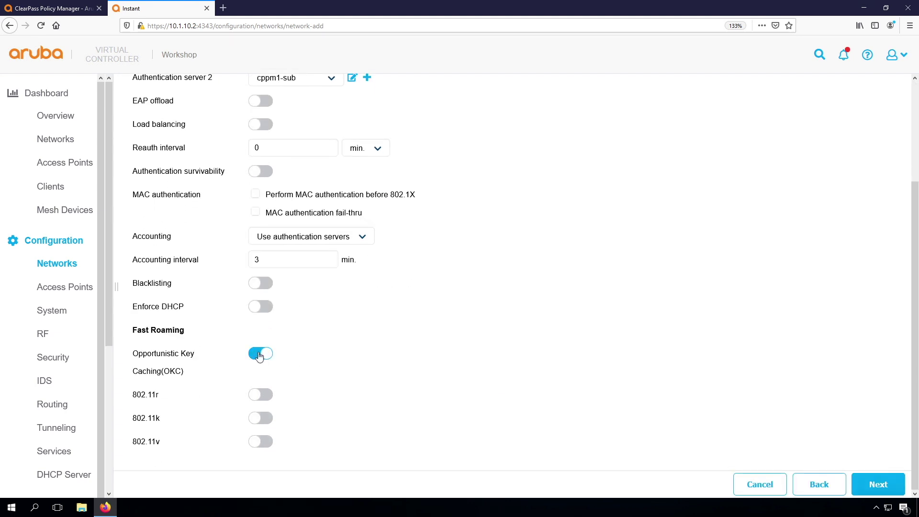
pyautogui.click(260, 394)
pyautogui.click(261, 441)
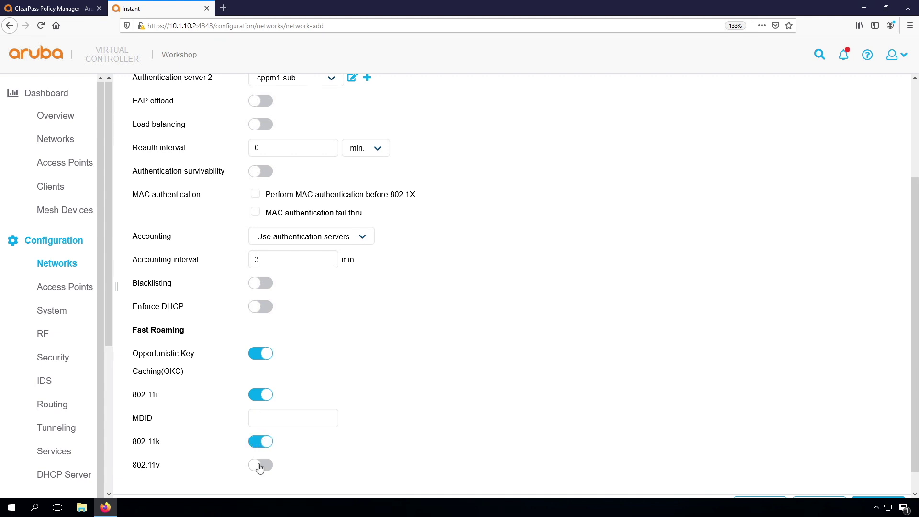
pyautogui.click(260, 467)
pyautogui.scroll(-1, 450, 411)
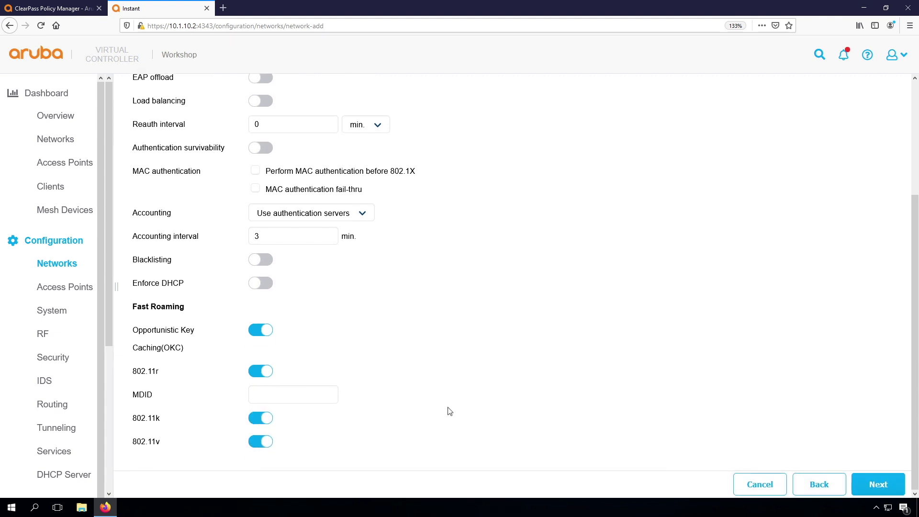
pyautogui.click(870, 485)
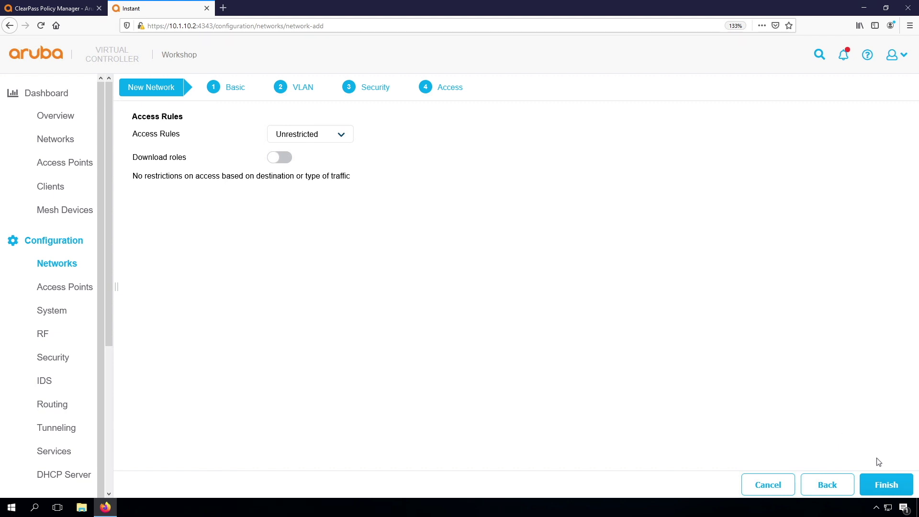
pyautogui.click(879, 485)
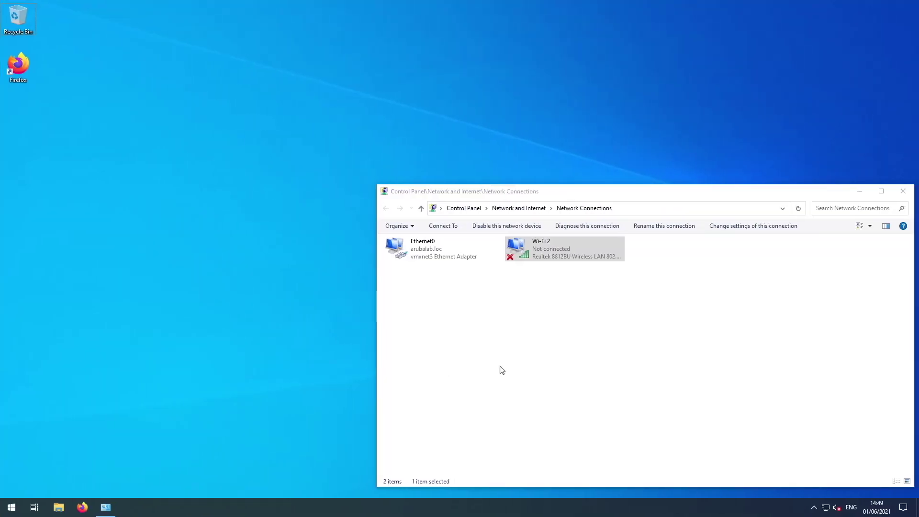
# Connect the laptop to the Airheads-Corp Wi-Fi network and return to ClearPass Policy Manager.
pyautogui.click(826, 508)
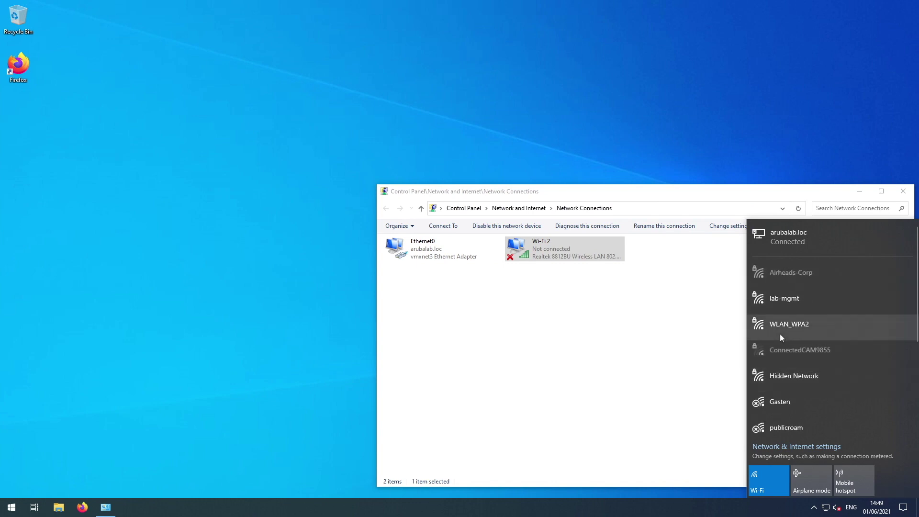
pyautogui.click(803, 273)
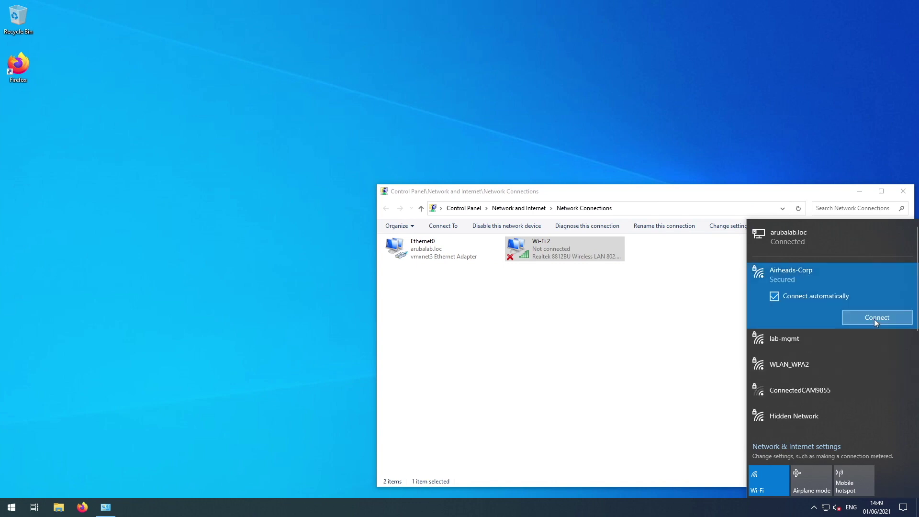
pyautogui.click(875, 319)
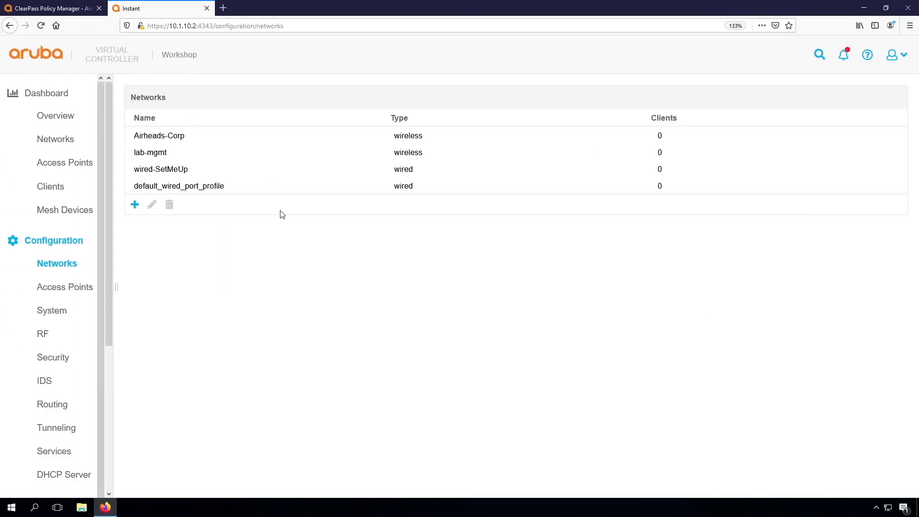
pyautogui.click(69, 10)
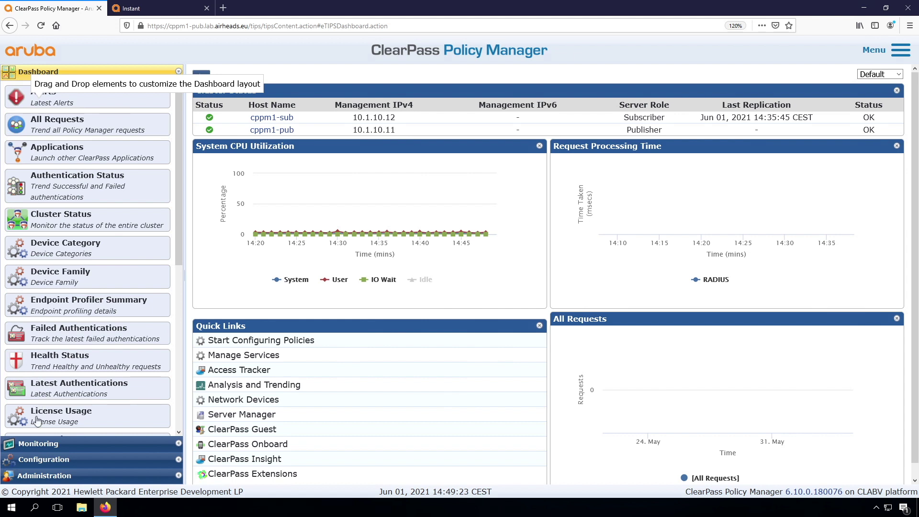
# Open Monitoring > Access Tracker, which shows no requests yet.
pyautogui.click(40, 445)
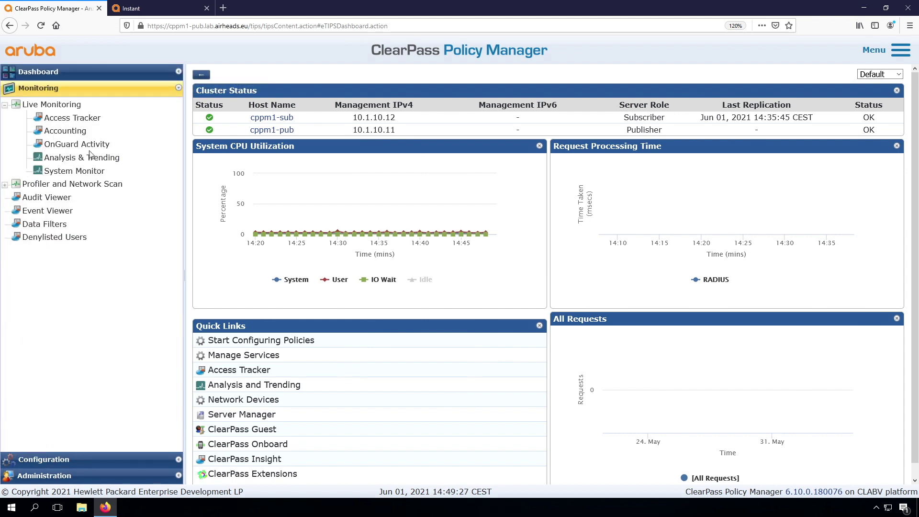
pyautogui.click(71, 120)
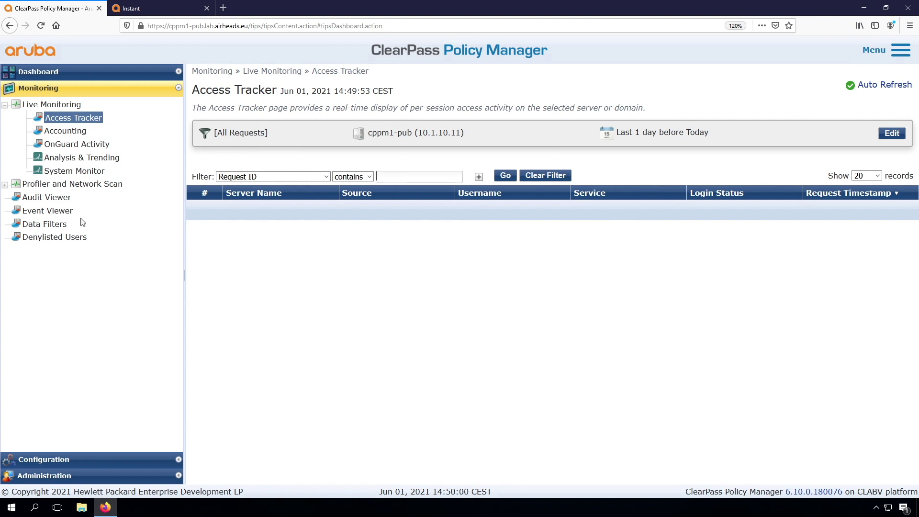
# Read the newest RADIUS error in Event Viewer reporting an unknown NAD.
pyautogui.click(47, 212)
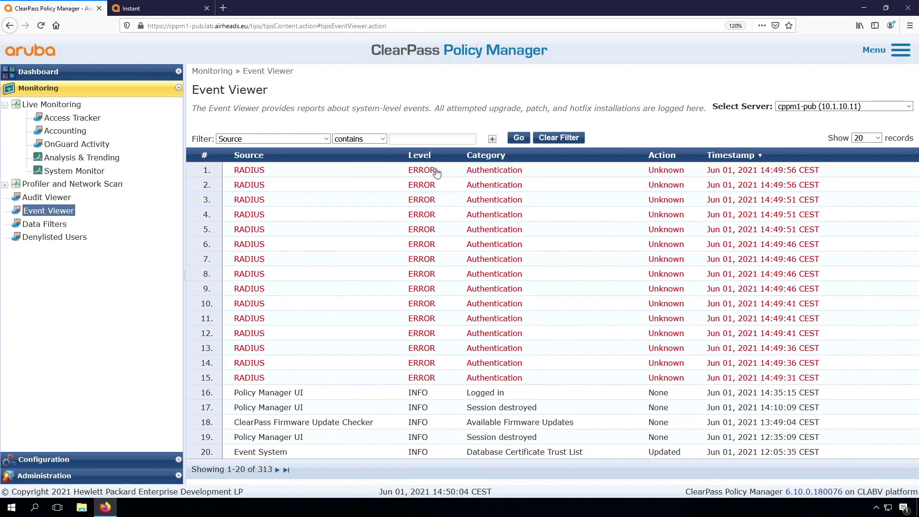
pyautogui.click(493, 170)
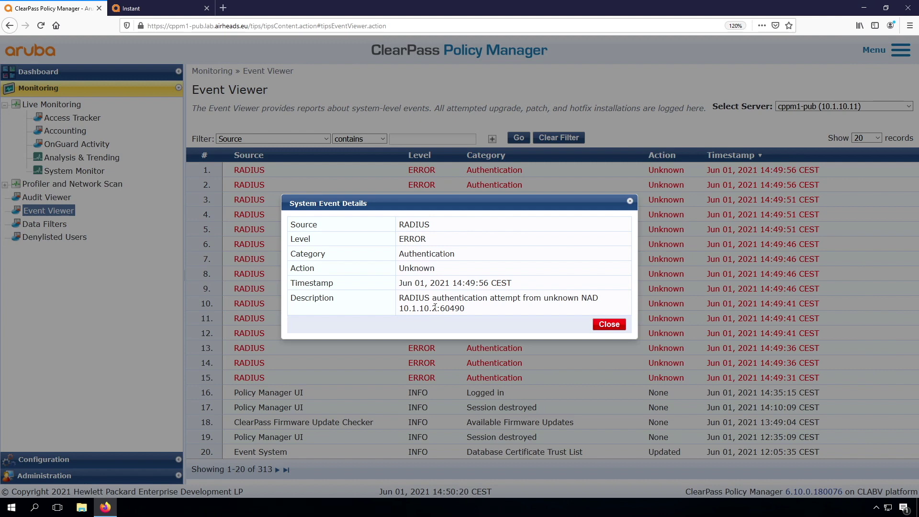
pyautogui.click(609, 324)
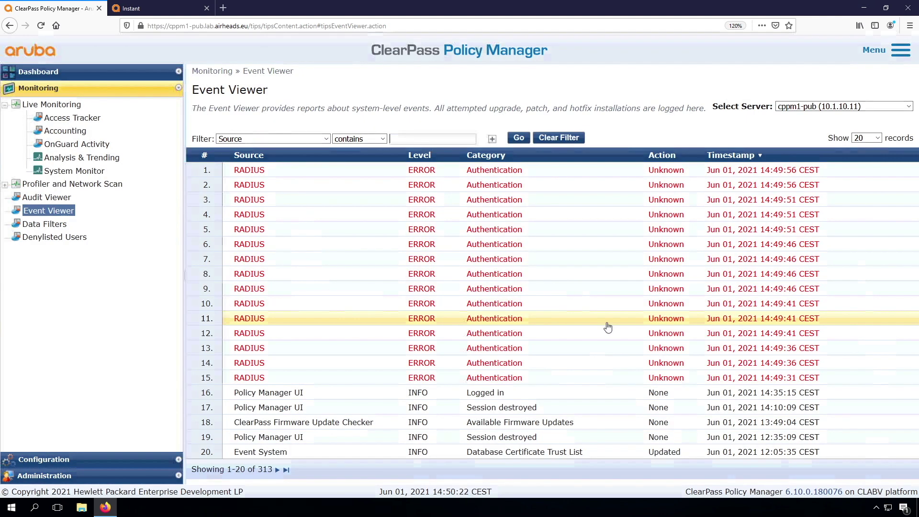
# Go to Configuration > Network > Devices, which lists no devices yet.
pyautogui.click(56, 459)
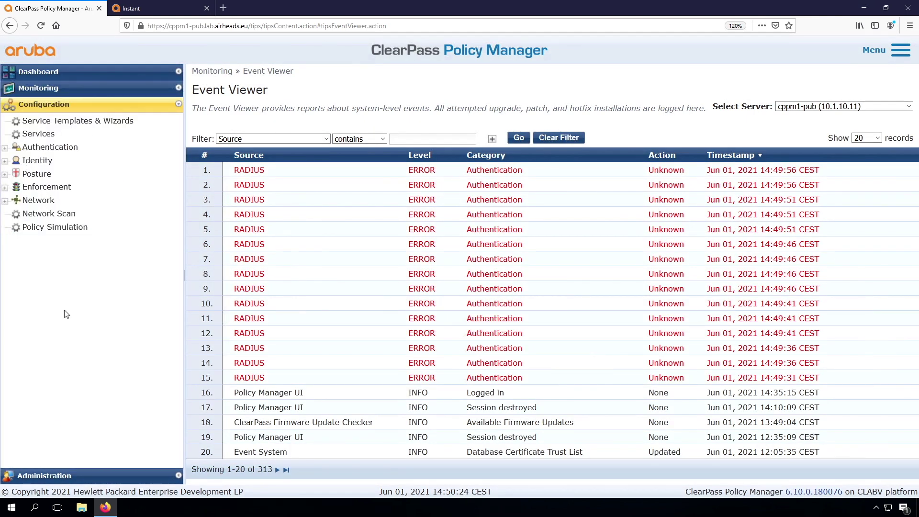
pyautogui.click(39, 200)
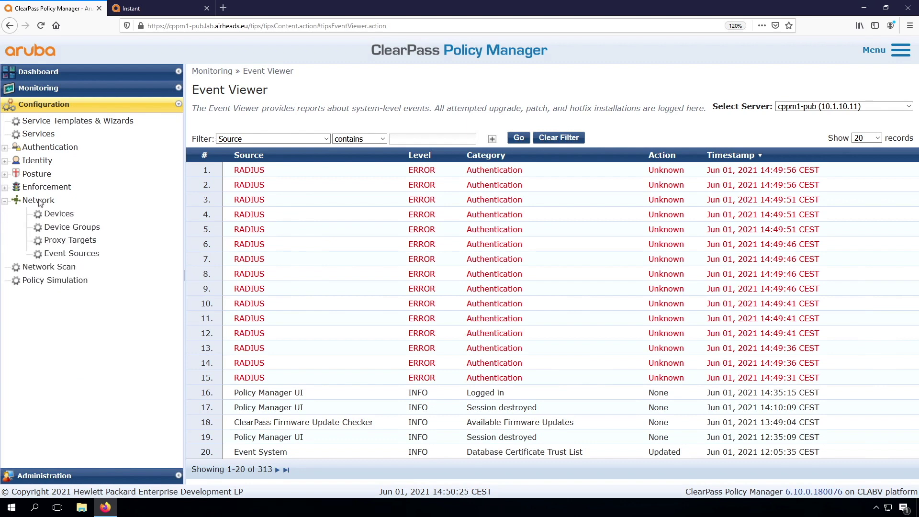
pyautogui.click(57, 215)
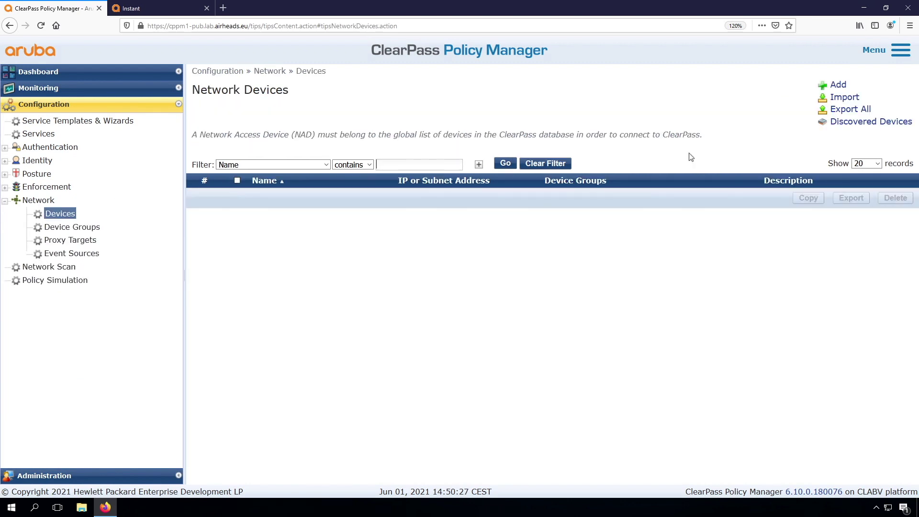
# Enter device Aruba-Instant, IP 10.1.10.2, description 'Aruba Instant for ClearPass Workshop'.
pyautogui.click(836, 85)
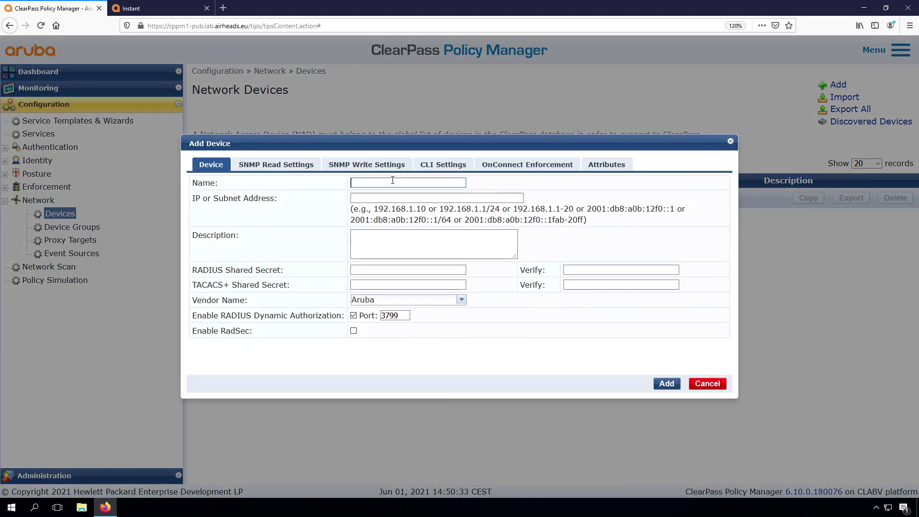
pyautogui.write('Aruba-Instant')
pyautogui.press('Tab')
pyautogui.write('10.1.10.2')
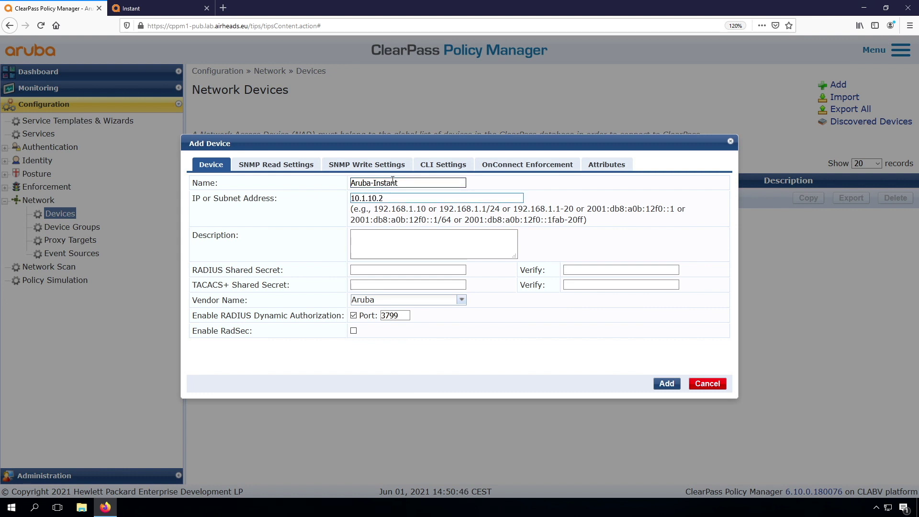
pyautogui.click(394, 244)
pyautogui.write('Aruba Instant for Clear')
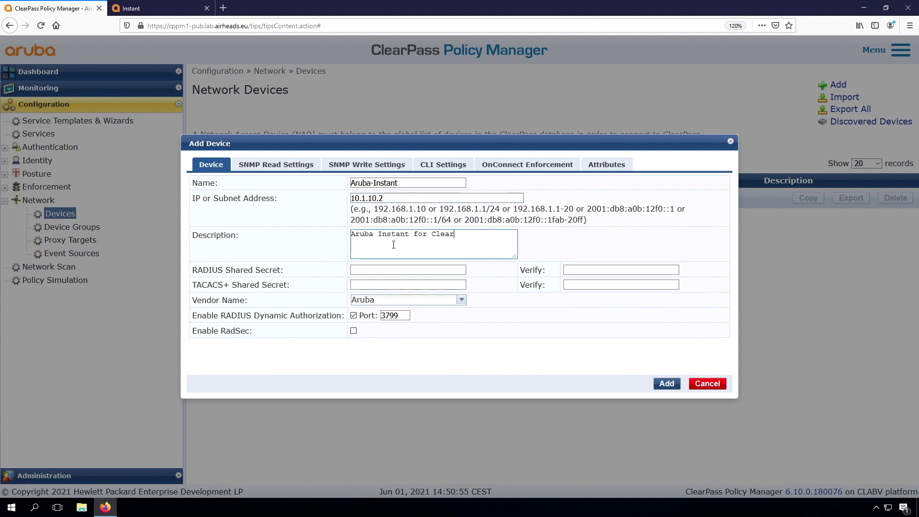
pyautogui.write('Pass Workshop')
# Enter the RADIUS shared secret, add the device, and retry the Airheads-Corp Wi-Fi connection.
pyautogui.click(390, 270)
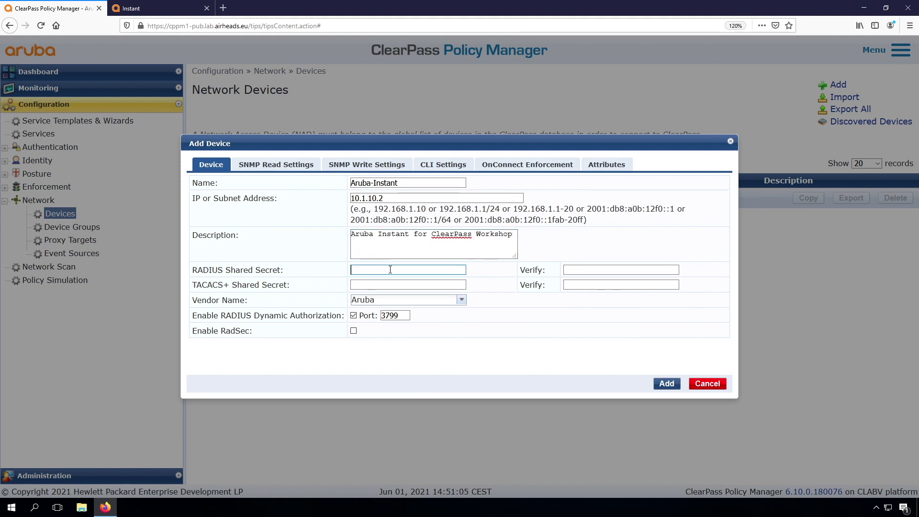
pyautogui.write('aruba123aruba12')
pyautogui.press('Tab')
pyautogui.write('aruba12')
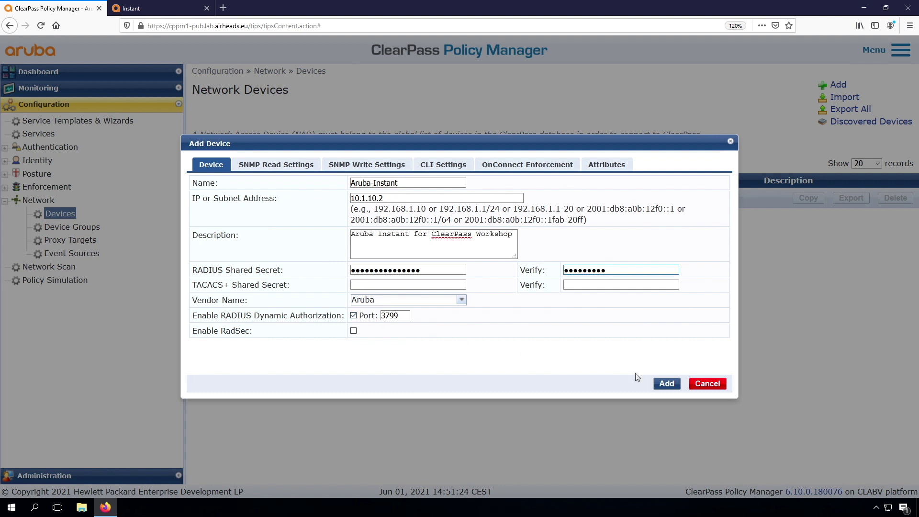
pyautogui.click(665, 384)
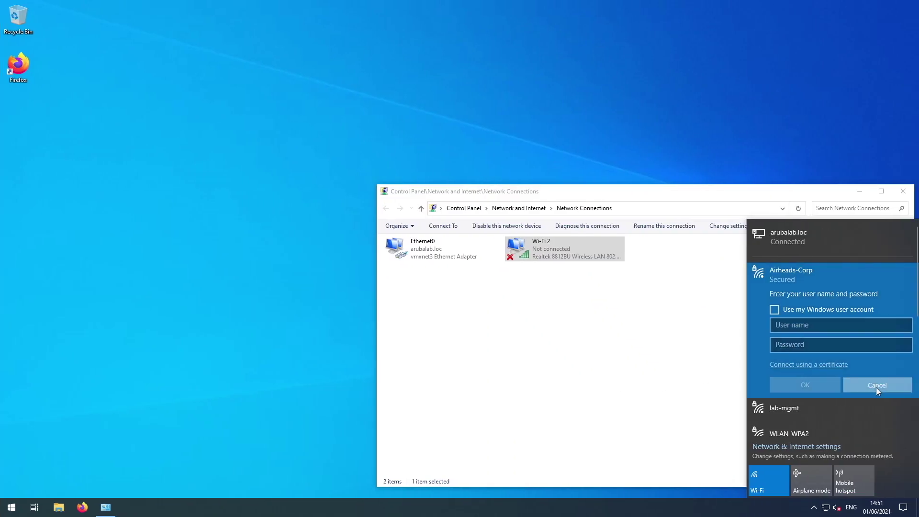
pyautogui.click(876, 387)
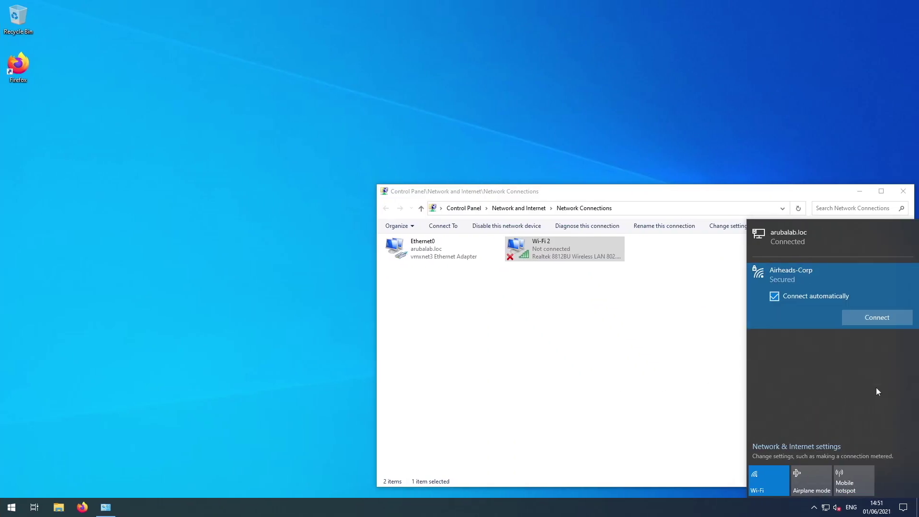
pyautogui.click(863, 319)
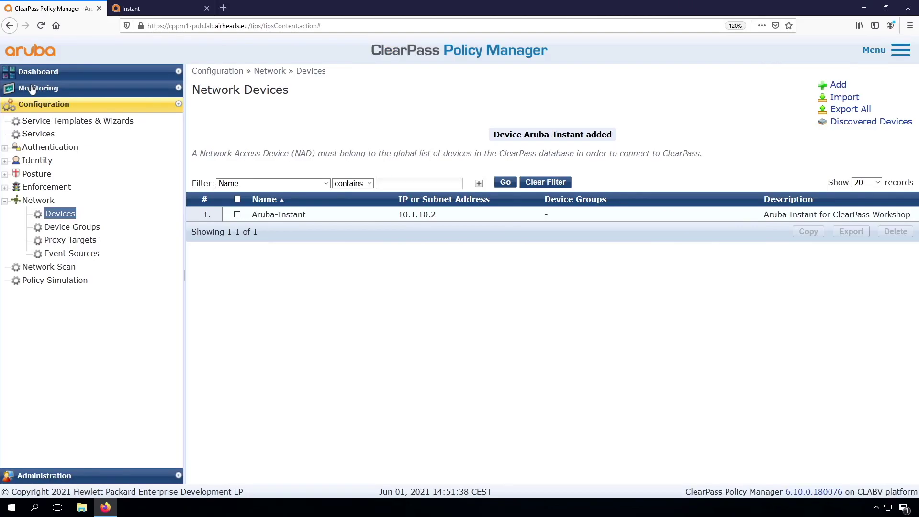
# Open Access Tracker and set its Server/Domain scope to 'default (2 servers)'.
pyautogui.click(43, 88)
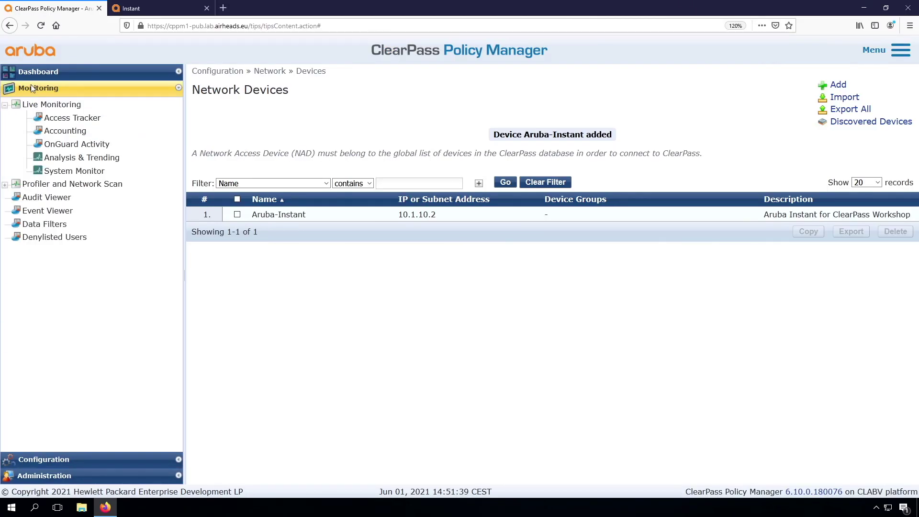
pyautogui.click(63, 118)
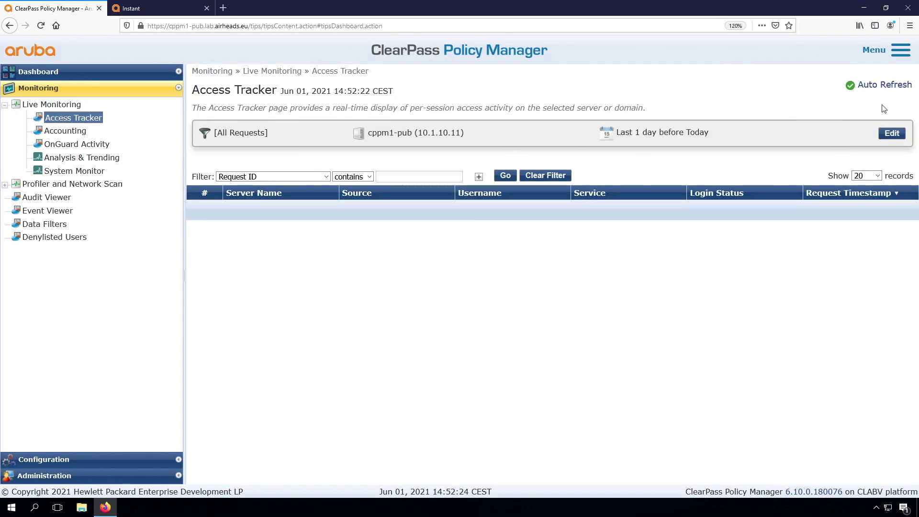
pyautogui.click(891, 134)
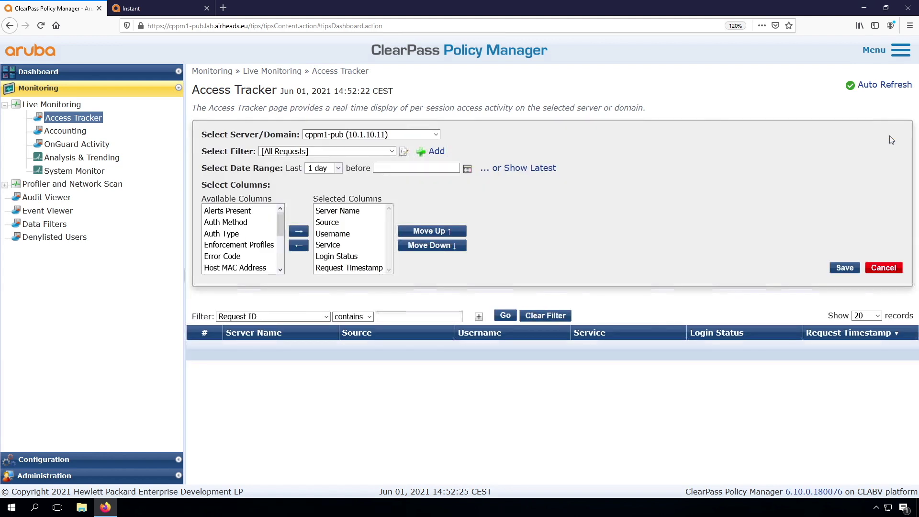
pyautogui.click(391, 136)
pyautogui.click(369, 176)
pyautogui.click(845, 268)
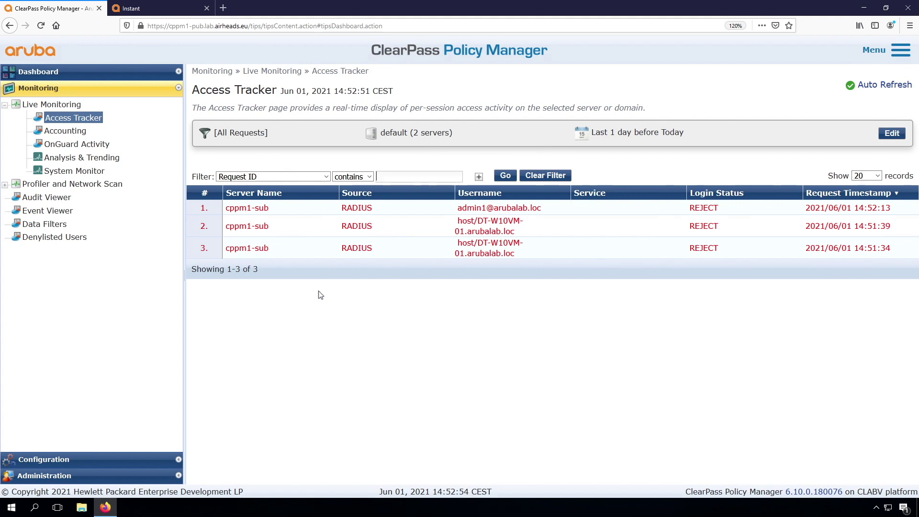
pyautogui.click(482, 211)
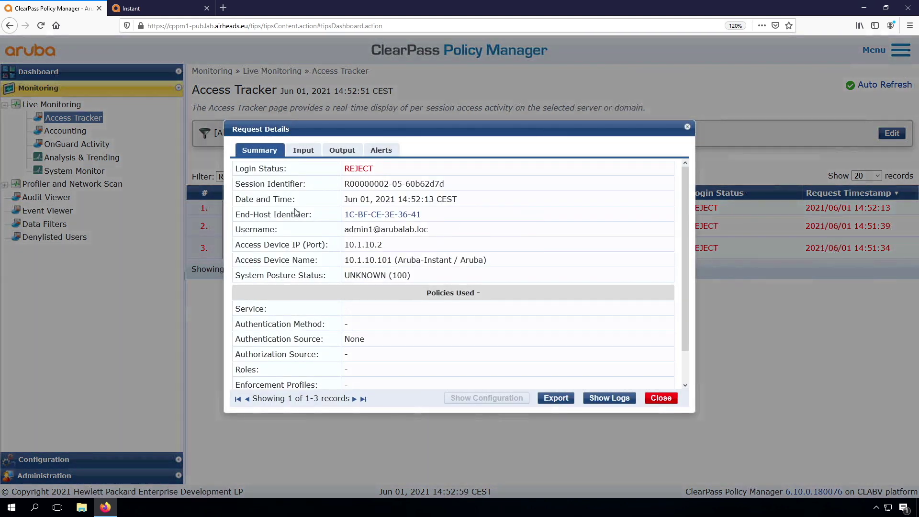
pyautogui.click(381, 150)
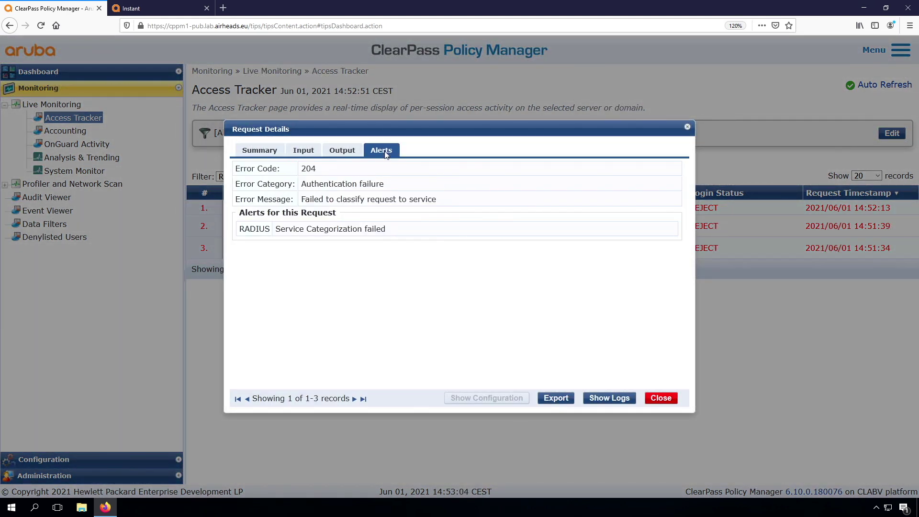
pyautogui.moveTo(277, 229); pyautogui.dragTo(421, 237)
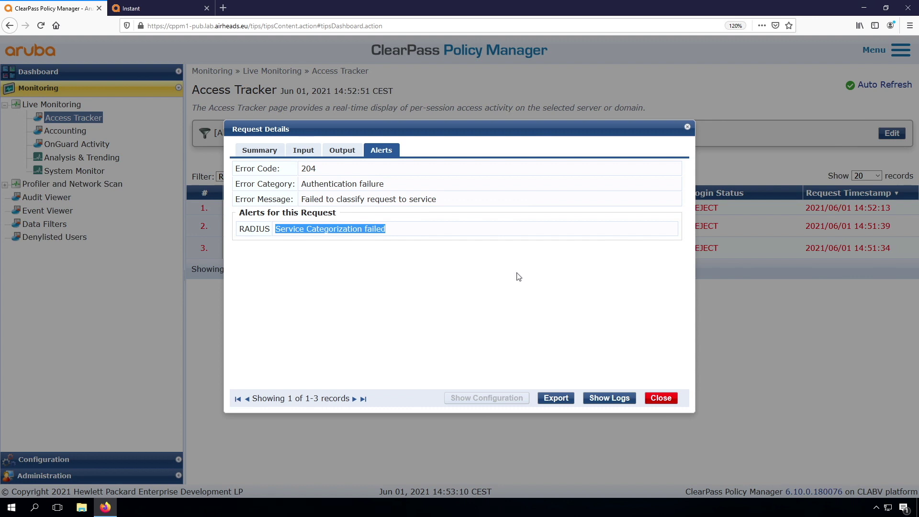
pyautogui.click(661, 398)
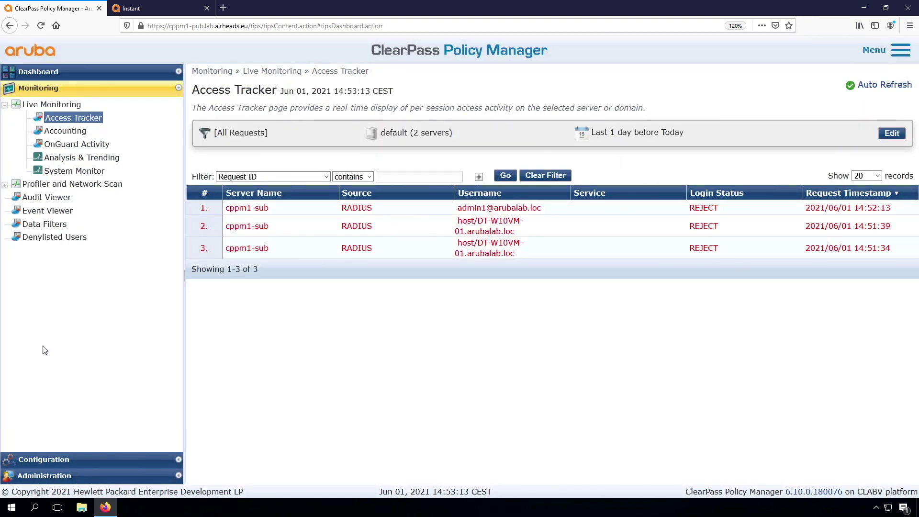
# Go to Configuration > Services, add a new service, and show its service type choices.
pyautogui.click(46, 460)
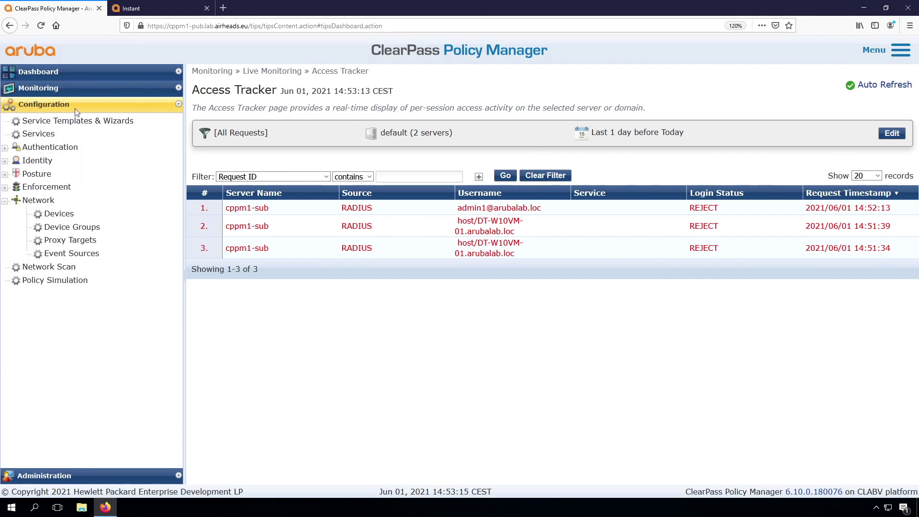
pyautogui.click(37, 135)
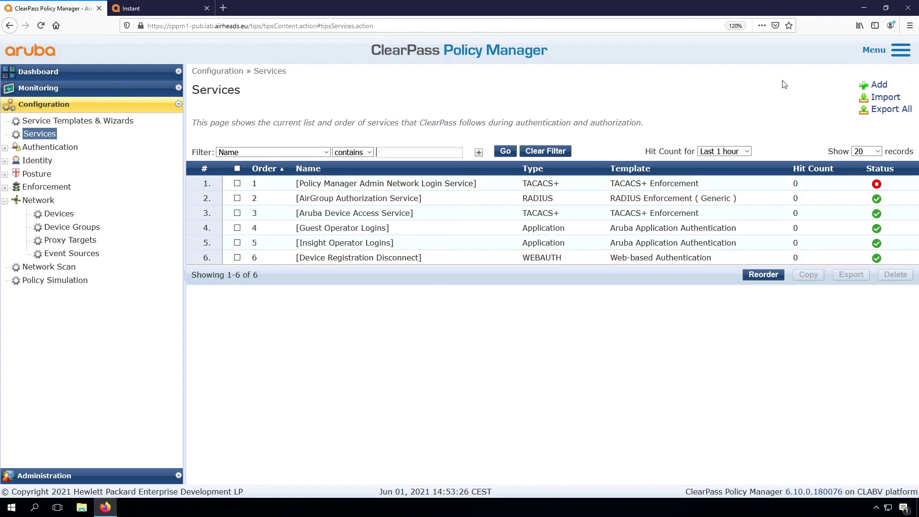
pyautogui.click(879, 84)
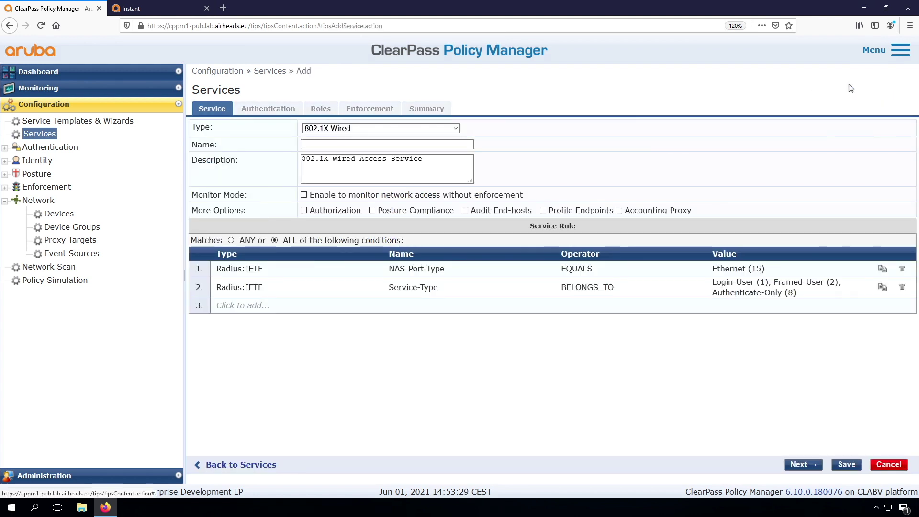
pyautogui.click(400, 128)
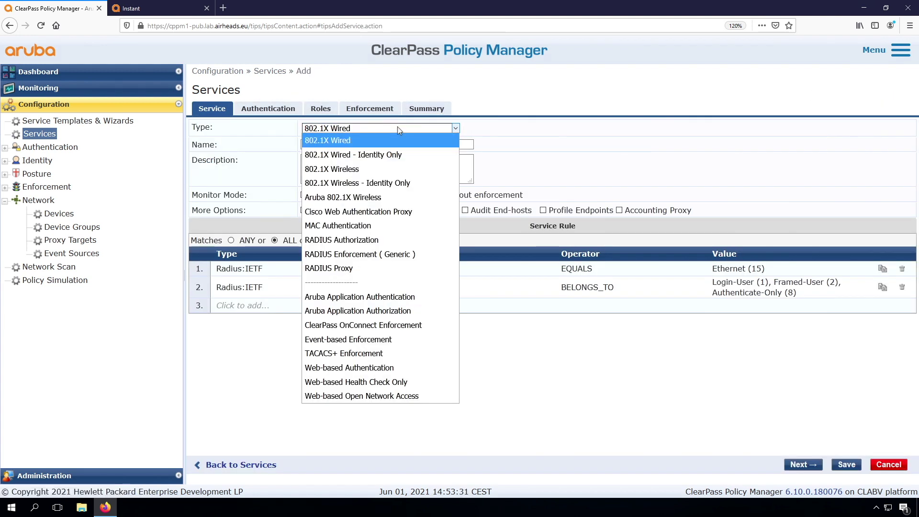
# Set type 802.1X Wireless, name it ws_ArubaInstant_Wireless_802.1X, and continue to Authentication.
pyautogui.click(369, 168)
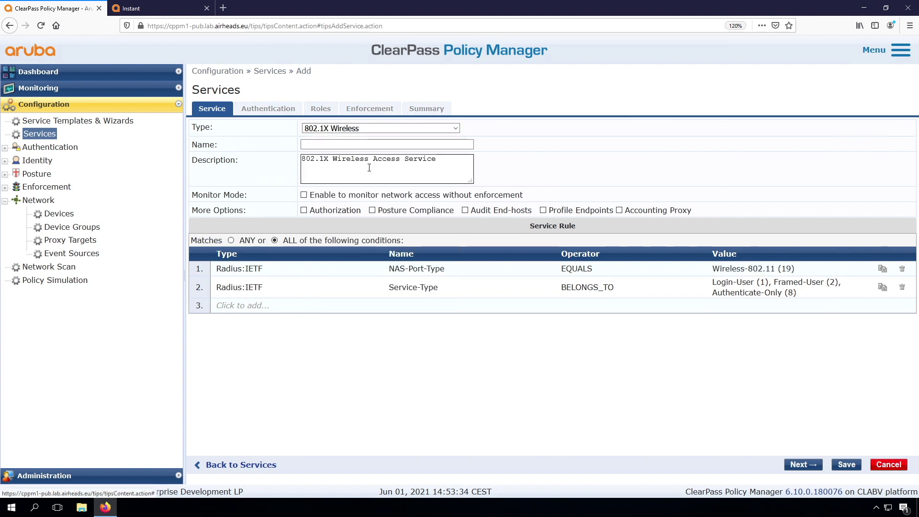
pyautogui.click(347, 143)
pyautogui.write('ws')
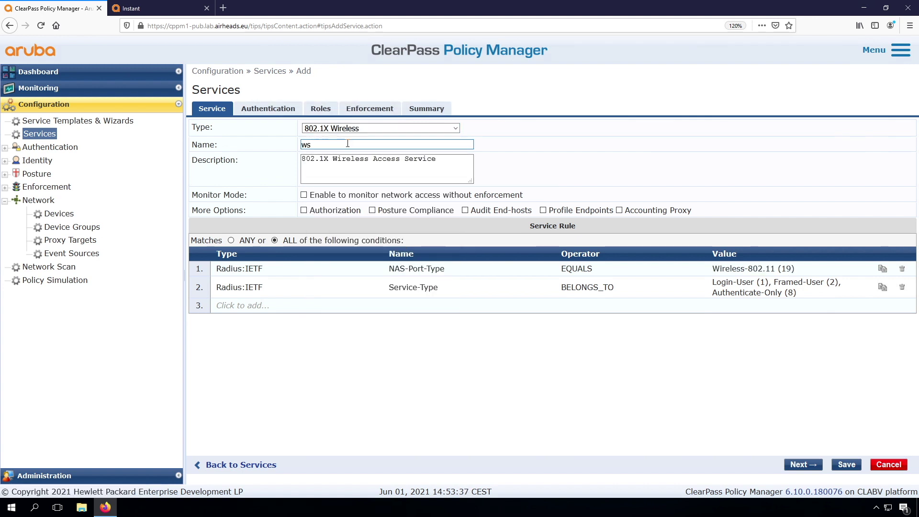
pyautogui.write('_Aruba')
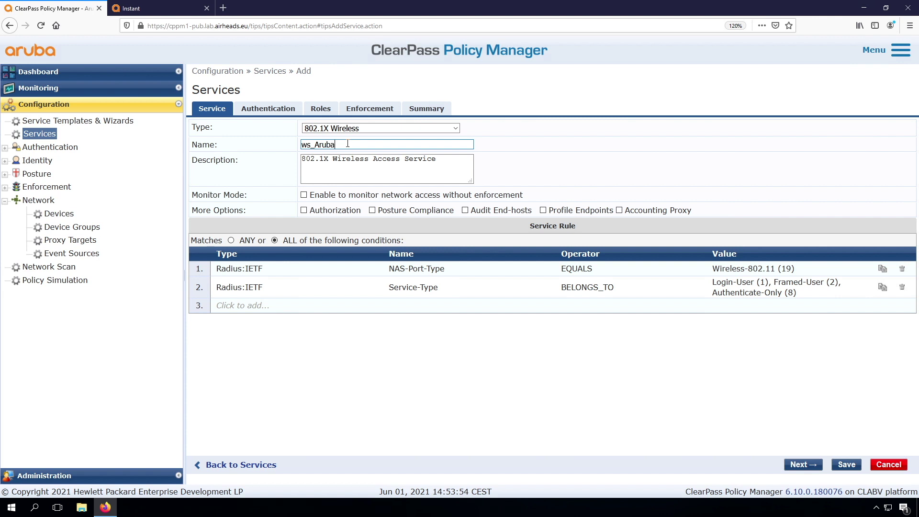
pyautogui.write('Instant_Wi')
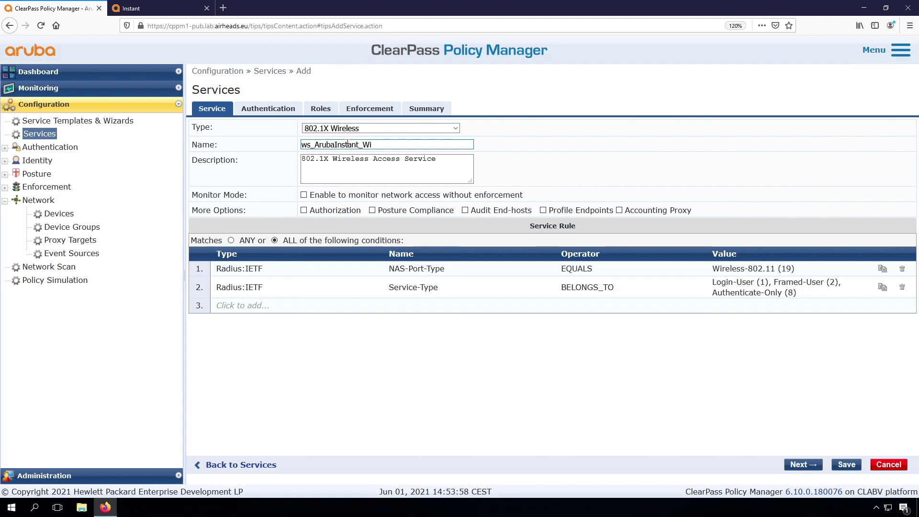
pyautogui.write('reless_802.')
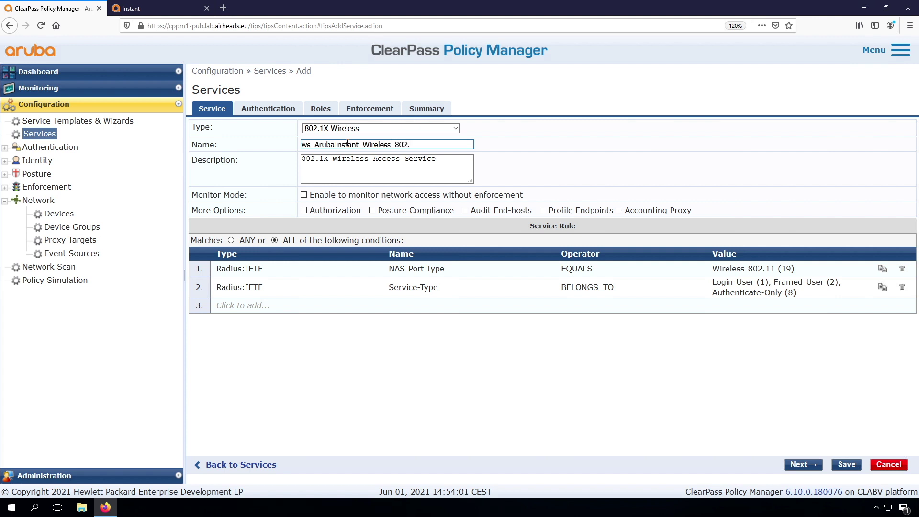
pyautogui.write('1X')
pyautogui.click(800, 465)
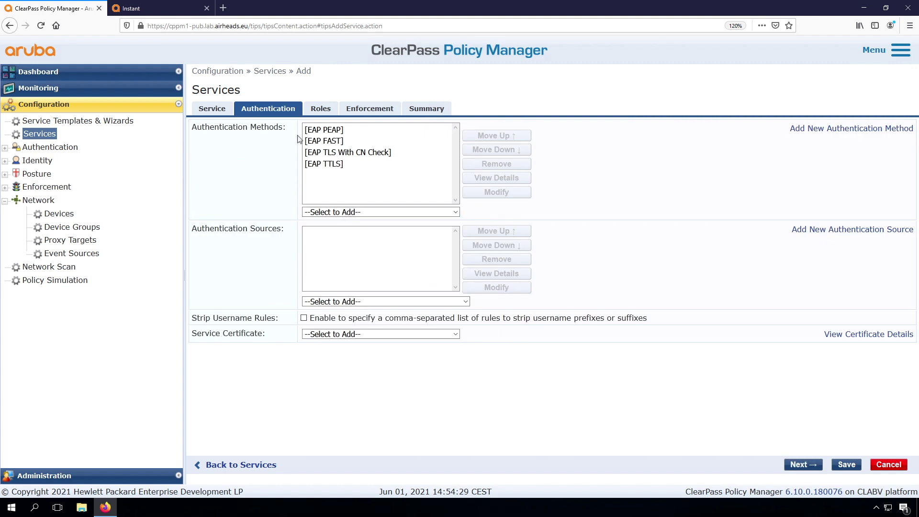
# Remove EAP PEAP, EAP FAST and EAP TTLS from the service's authentication methods.
pyautogui.click(337, 133)
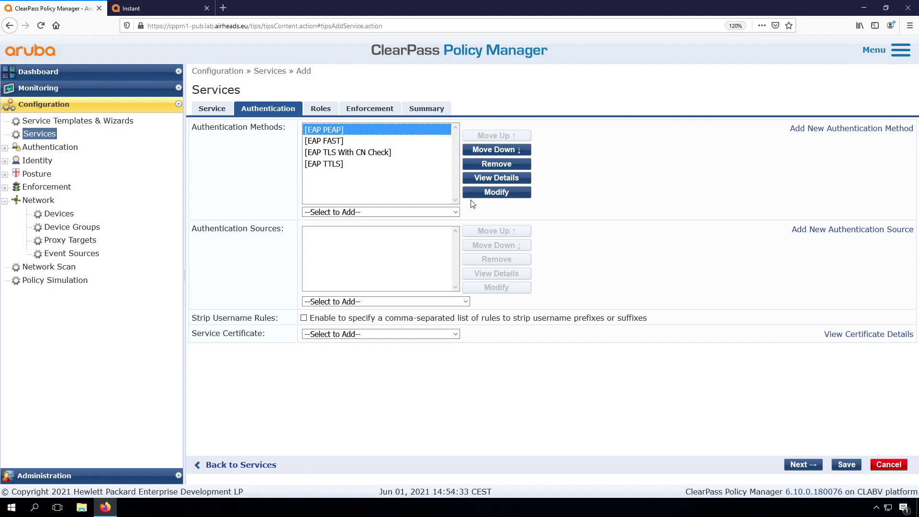
pyautogui.click(496, 164)
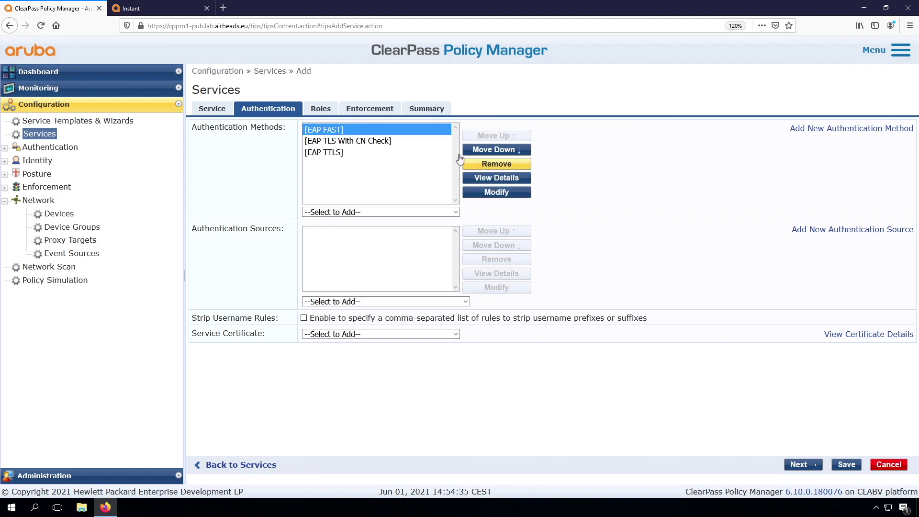
pyautogui.click(496, 164)
pyautogui.click(361, 140)
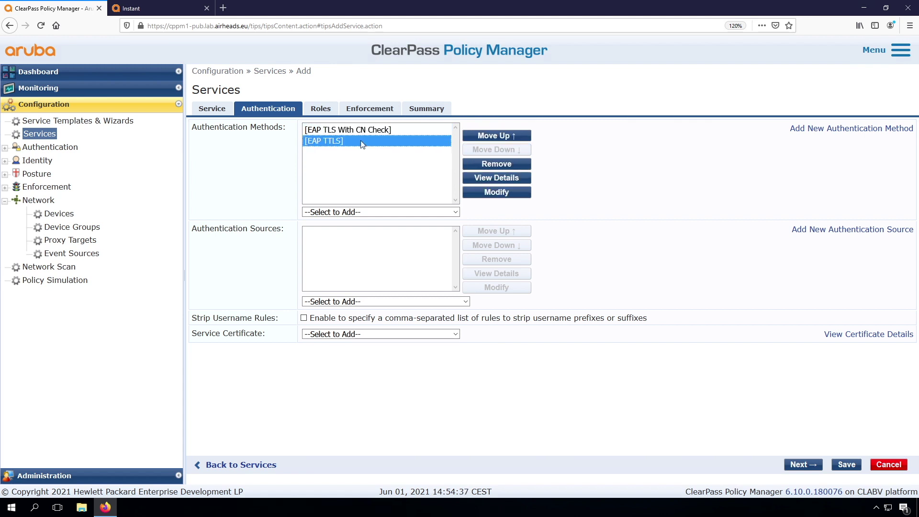
pyautogui.click(501, 165)
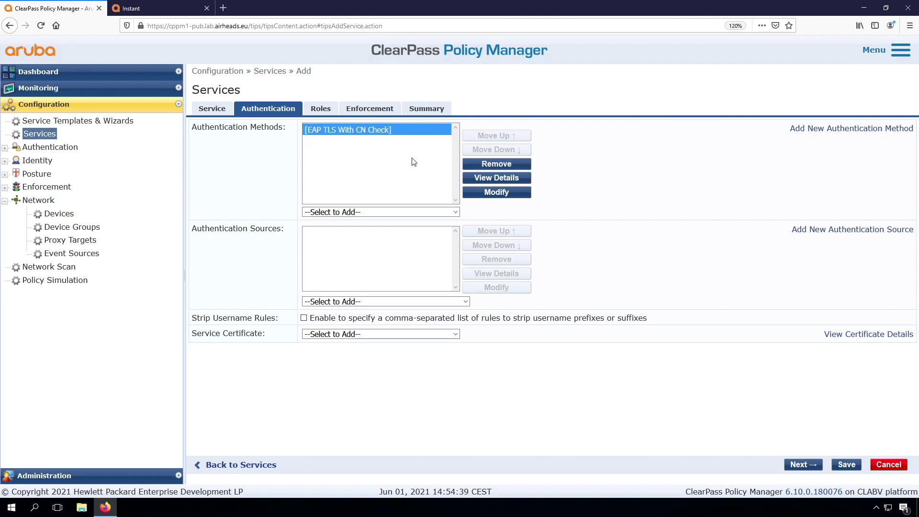
# Add EAP TLS and remove EAP TLS With CN Check, leaving EAP TLS alone.
pyautogui.click(368, 212)
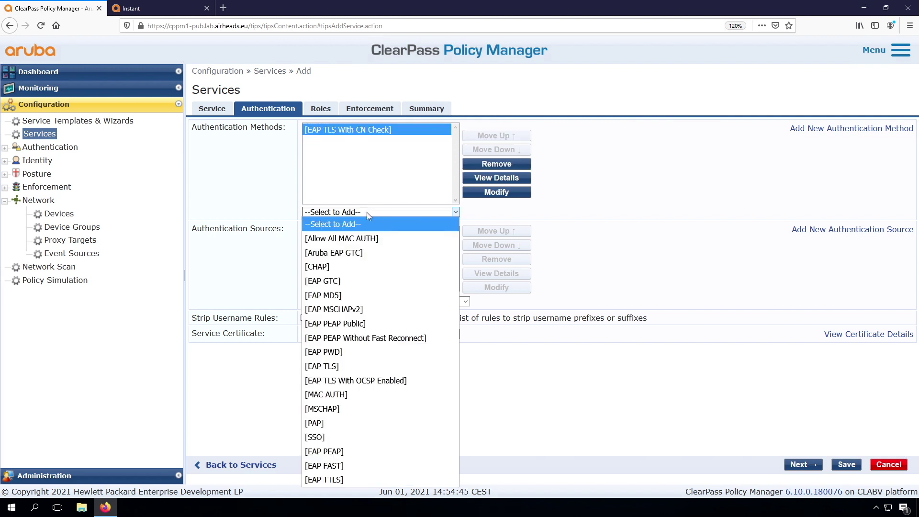
pyautogui.click(343, 366)
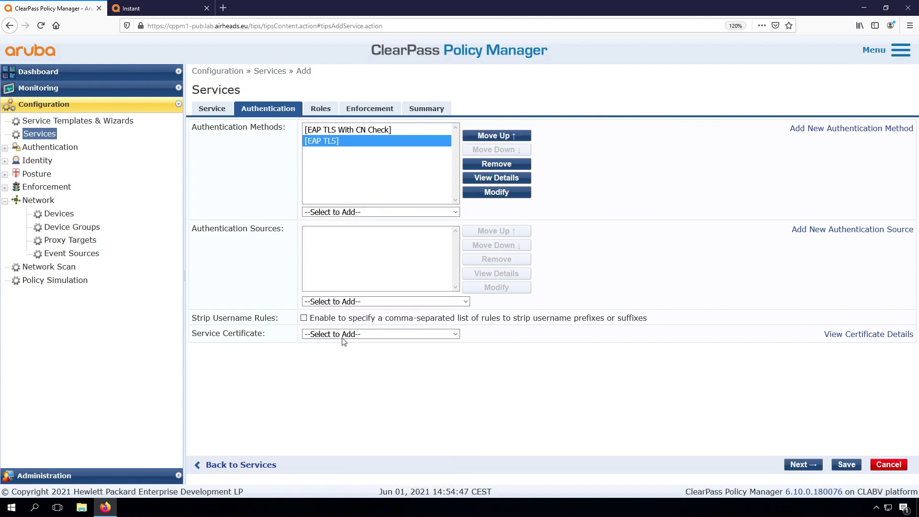
pyautogui.click(377, 132)
pyautogui.click(492, 165)
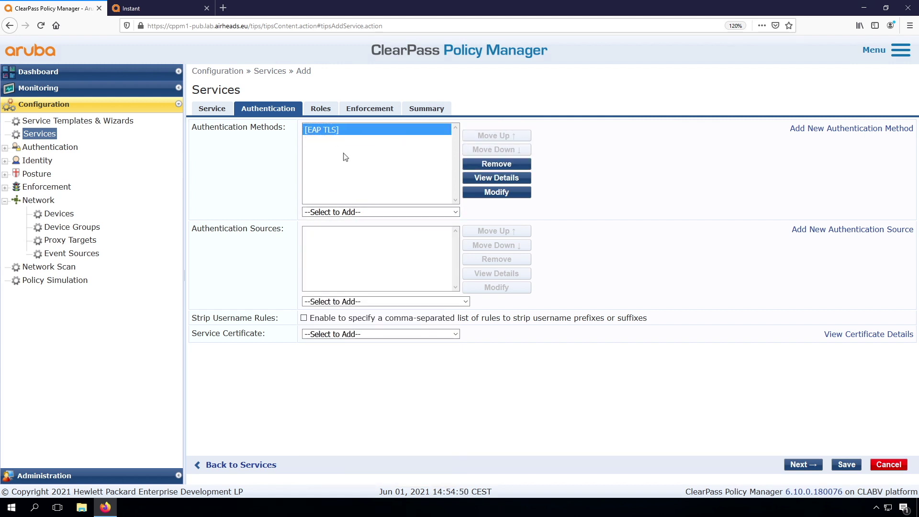
pyautogui.click(367, 267)
pyautogui.click(381, 301)
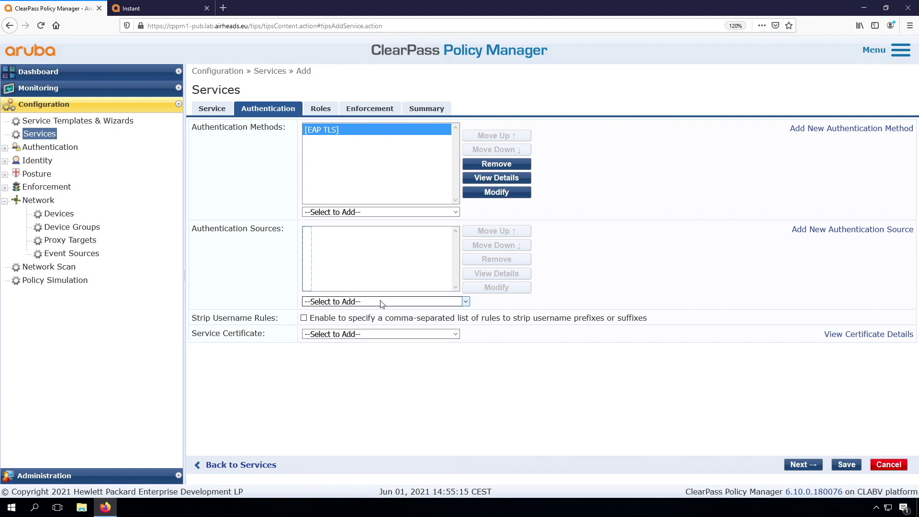
pyautogui.click(827, 229)
pyautogui.write('Arubalab AD')
pyautogui.click(333, 148)
pyautogui.write('Arubalab Active Directory Servers')
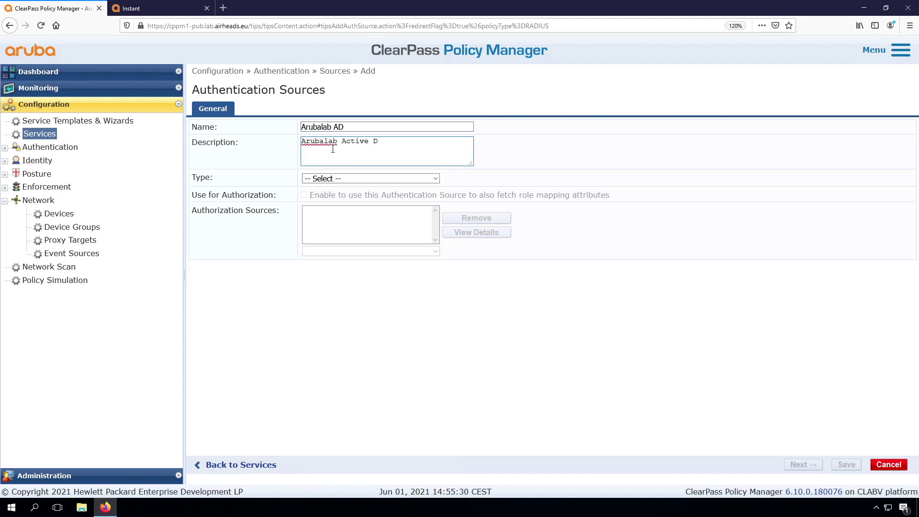
pyautogui.click(350, 178)
pyautogui.click(346, 205)
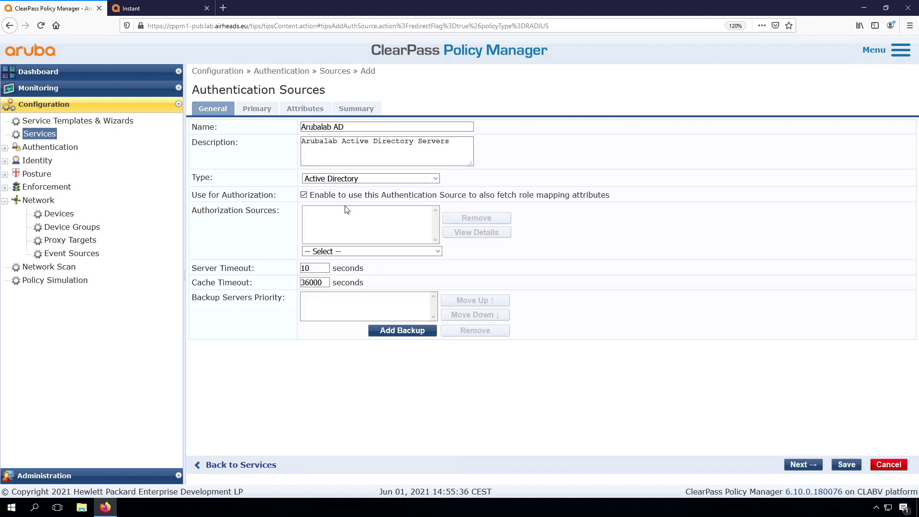
pyautogui.click(801, 464)
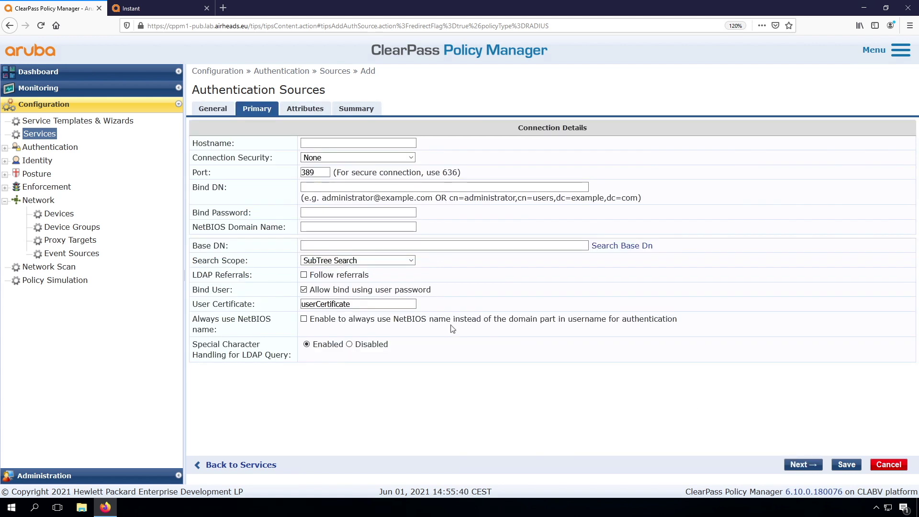
pyautogui.click(323, 144)
pyautogui.click(214, 109)
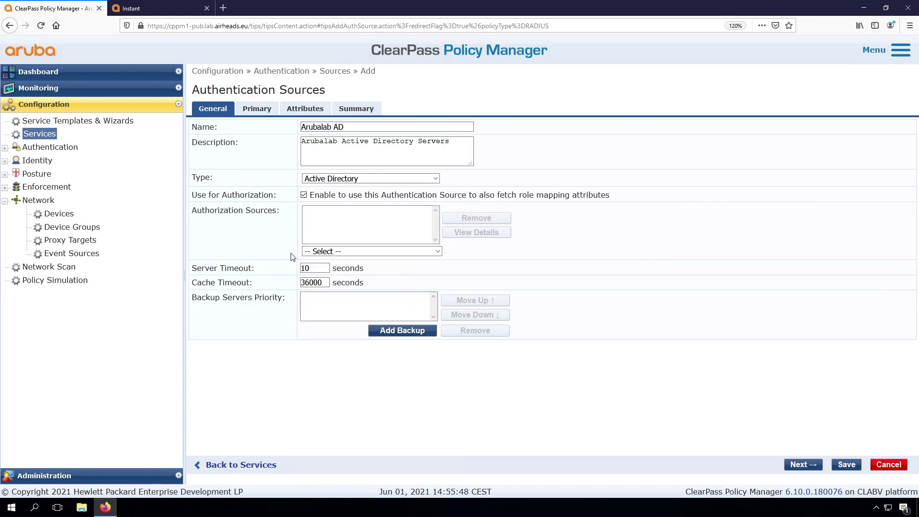
pyautogui.click(385, 335)
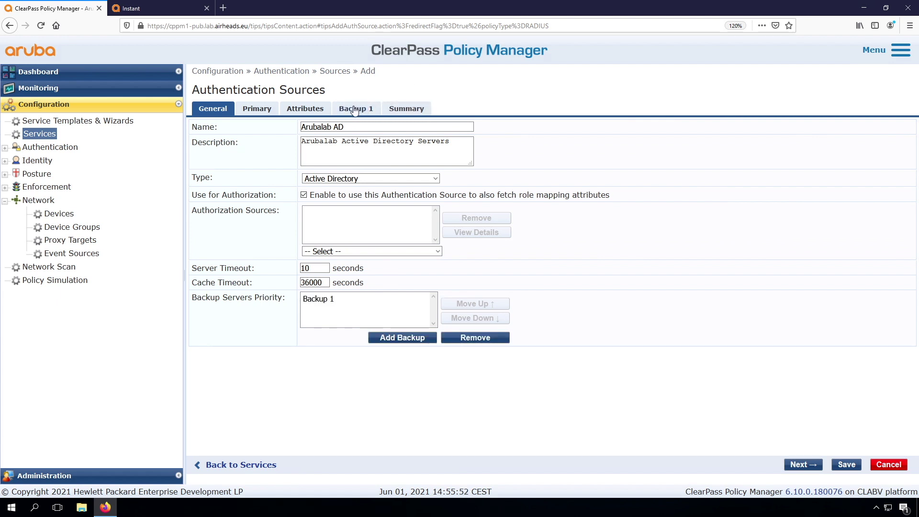
pyautogui.click(475, 338)
# Enter dc01.arubalab.loc as the primary server hostname so the DN fields auto-fill.
pyautogui.click(257, 109)
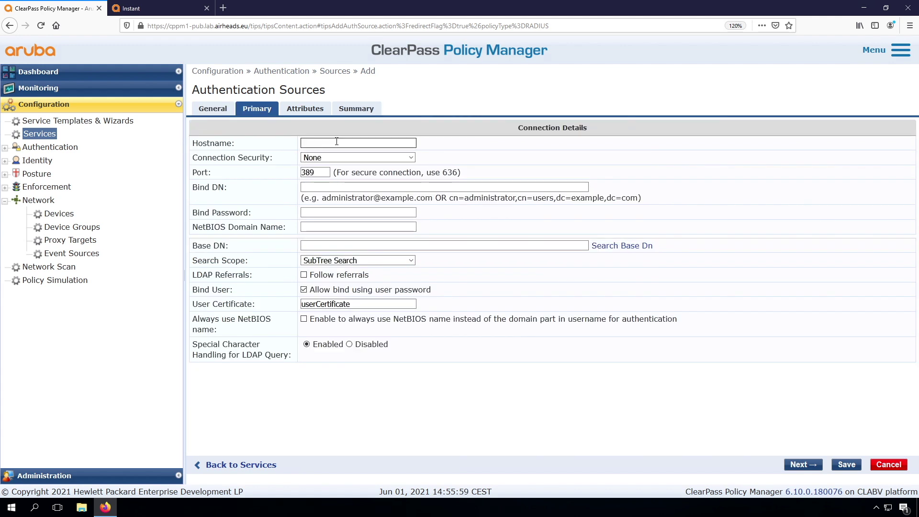
pyautogui.click(338, 142)
pyautogui.write('dc01.arubalab.loc')
pyautogui.press('Tab')
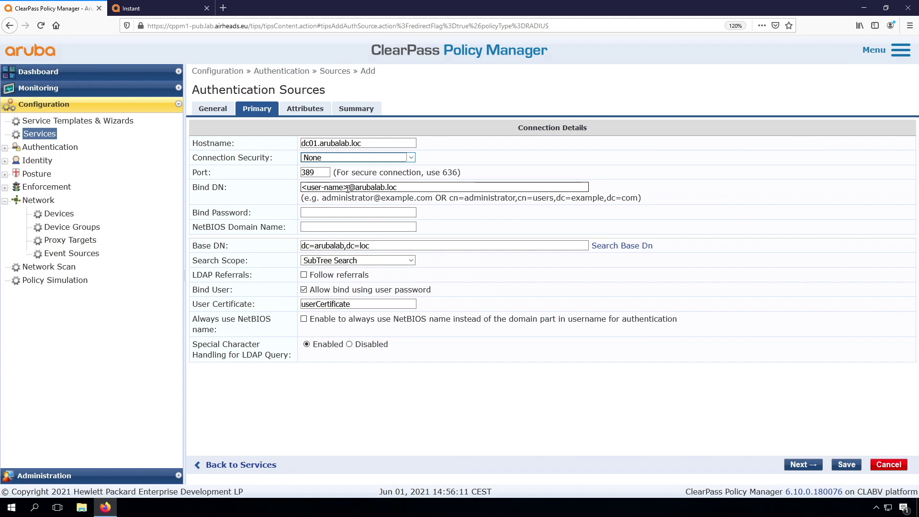
# Replace the Bind DN placeholder with the bind account, enter its password, and browse Base DN dc=arubalab,dc=loc.
pyautogui.click(348, 187)
pyautogui.moveTo(348, 188); pyautogui.dragTo(295, 188)
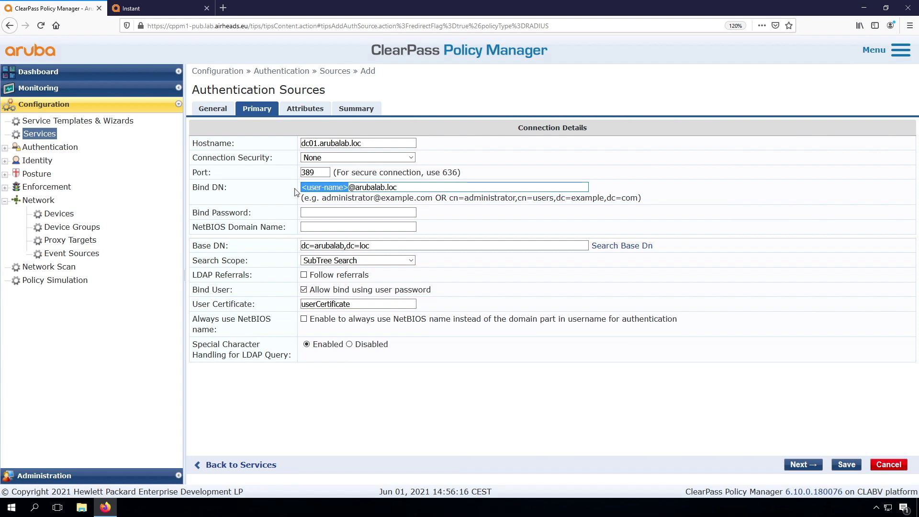
pyautogui.write('usr')
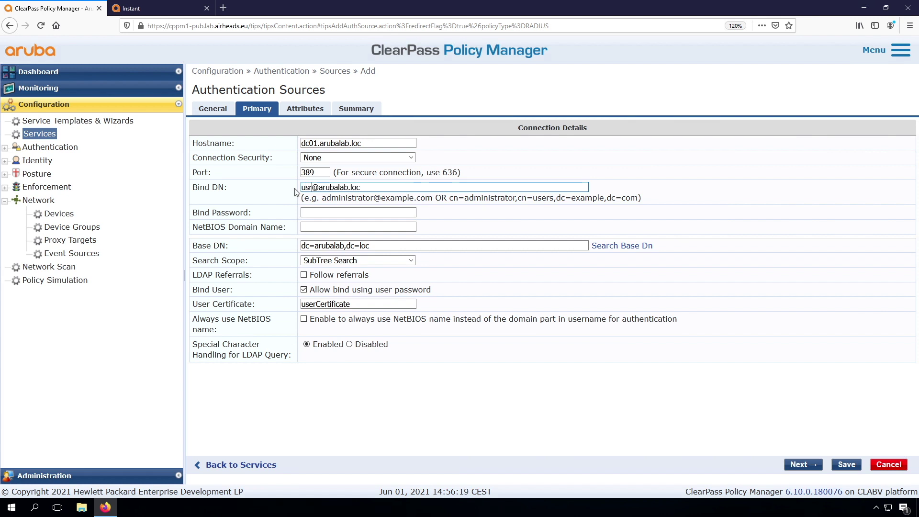
pyautogui.write('r1')
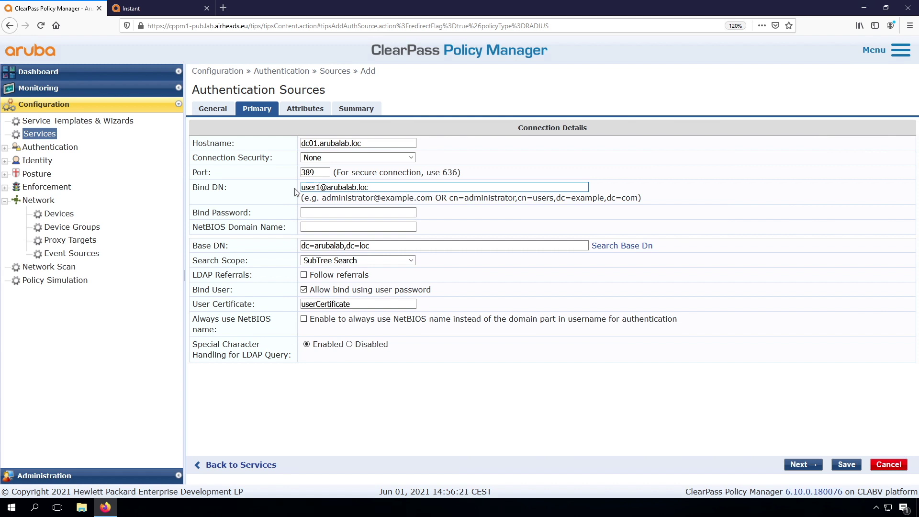
pyautogui.press('Tab')
pyautogui.write('aruba123!aruba1')
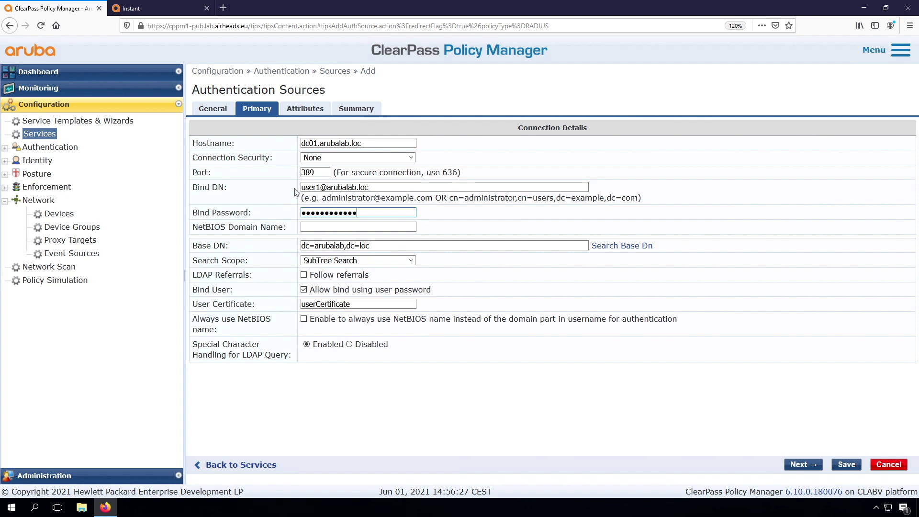
pyautogui.press('Tab')
pyautogui.click(620, 247)
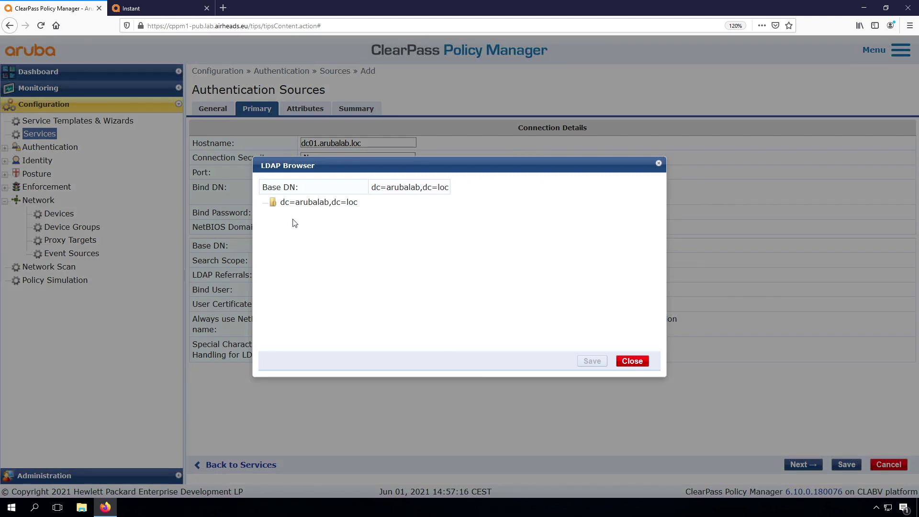
pyautogui.doubleClick(307, 206)
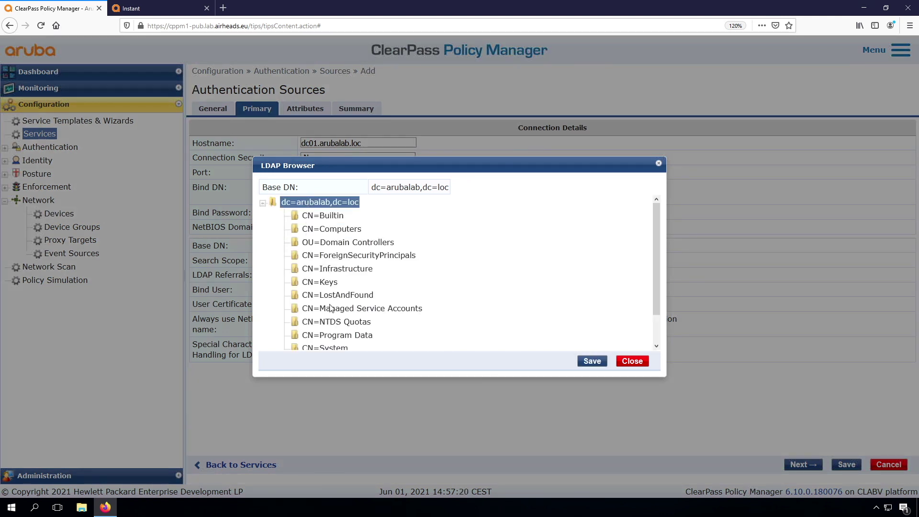
pyautogui.scroll(-2, 331, 306)
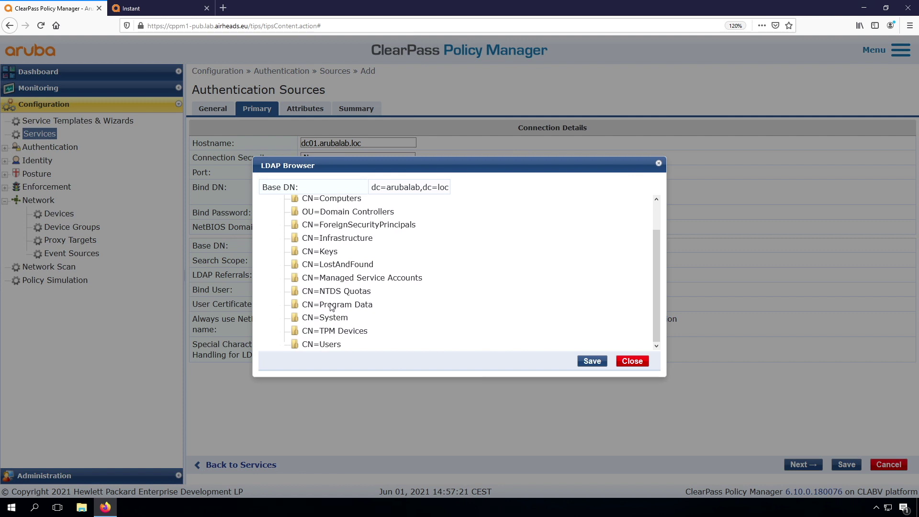
pyautogui.click(633, 361)
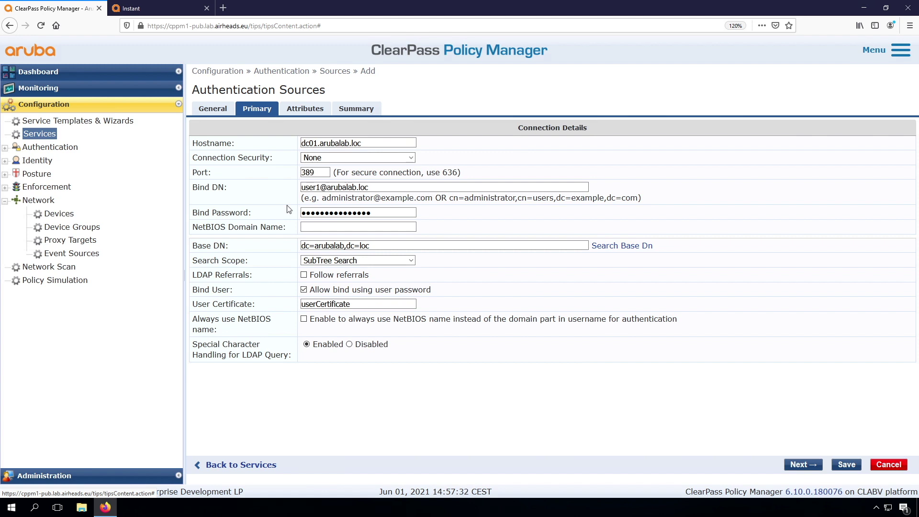
# Save the Arubalab AD source and add it to the service's authentication sources.
pyautogui.click(846, 465)
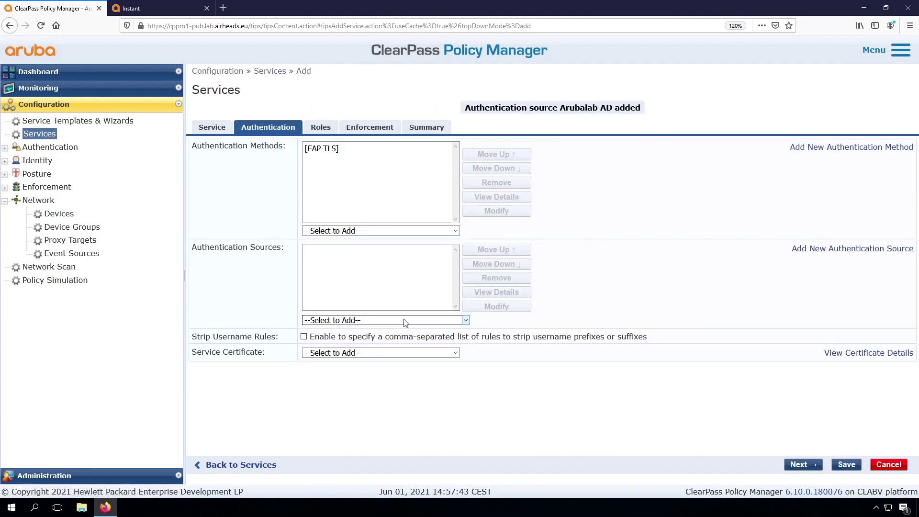
pyautogui.click(374, 320)
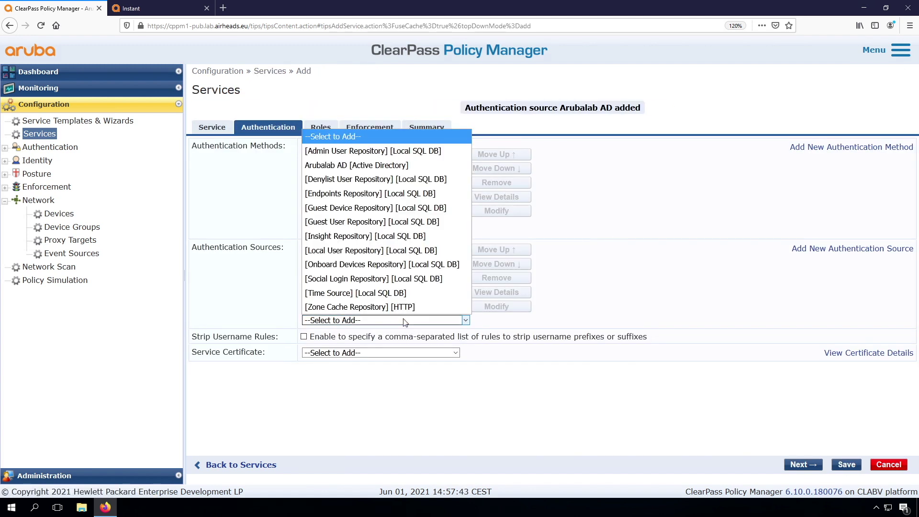
pyautogui.click(373, 166)
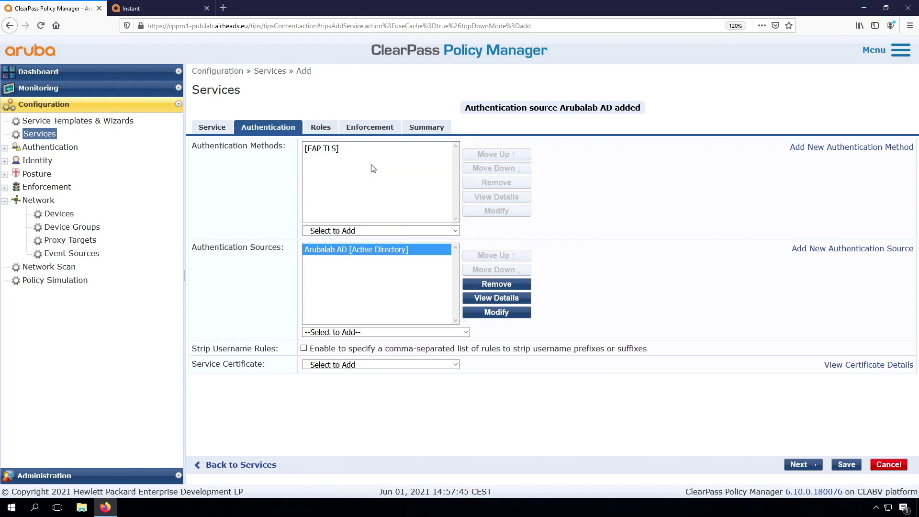
# Pass through role mapping and enforcement and save the ws_ArubaInstant_Wireless_802.1X service.
pyautogui.click(801, 465)
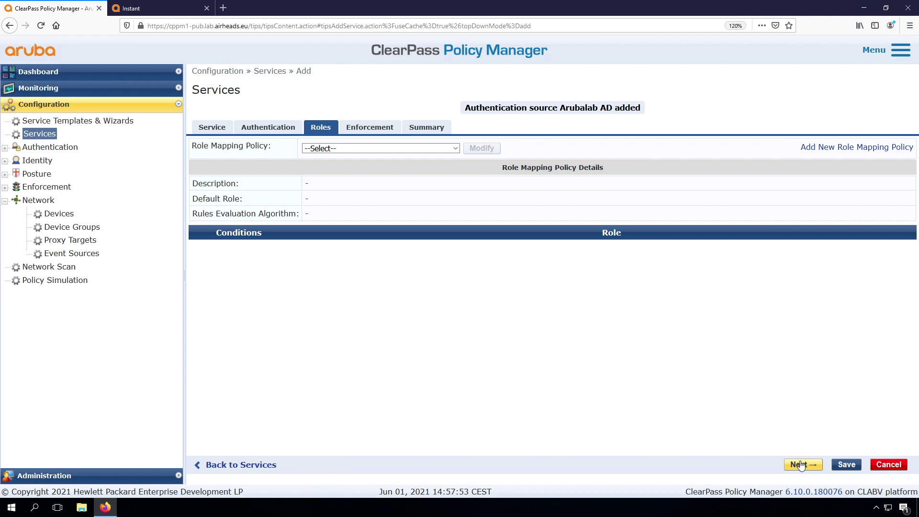
pyautogui.click(801, 465)
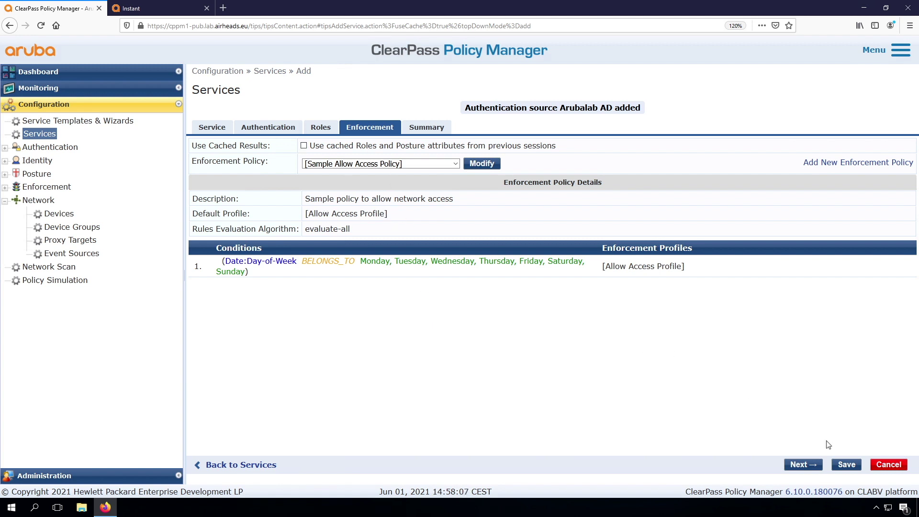
pyautogui.click(847, 465)
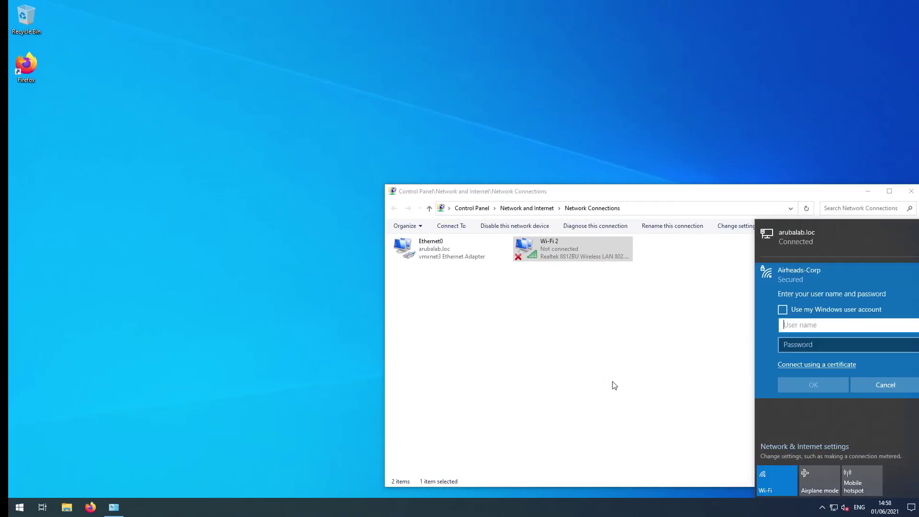
# Dismiss the credentials prompt and connect to Airheads-Corp from the Wi-Fi flyout.
pyautogui.click(883, 384)
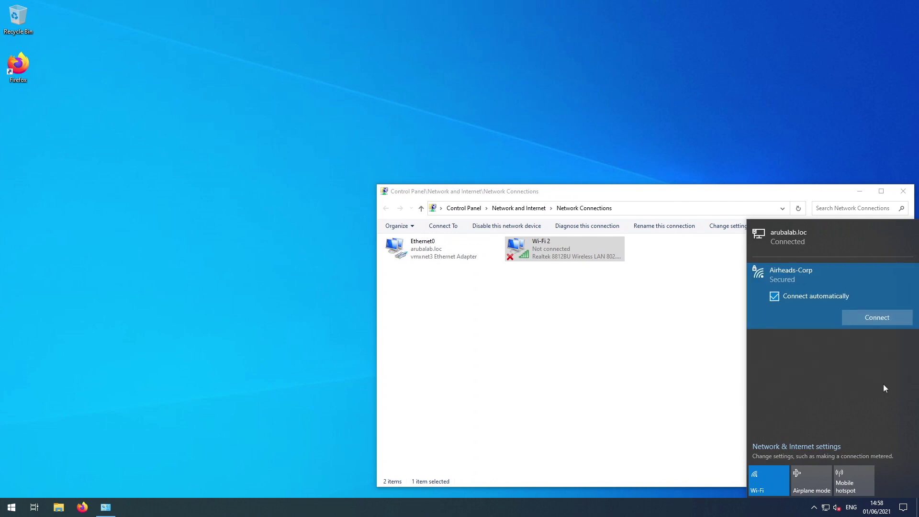
pyautogui.click(882, 318)
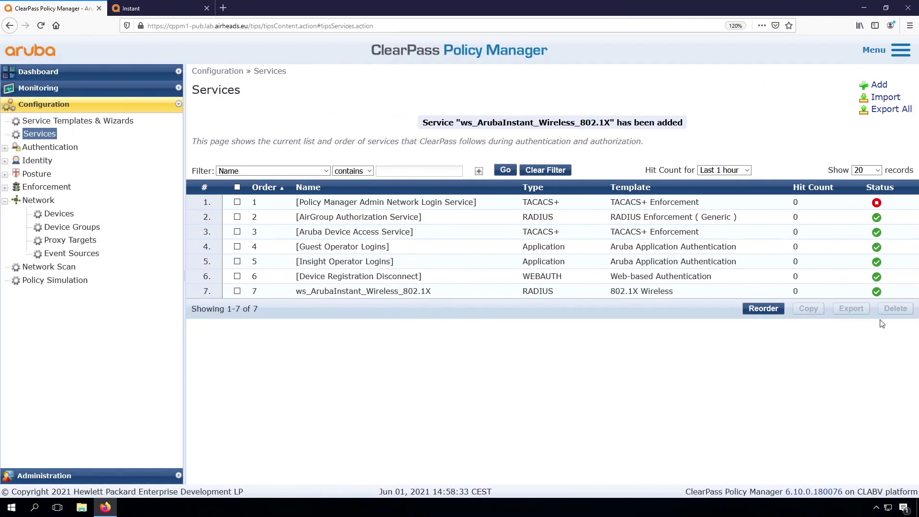
# Open Access Tracker, select the newest REJECT request, and view its Alerts.
pyautogui.click(43, 88)
pyautogui.click(67, 119)
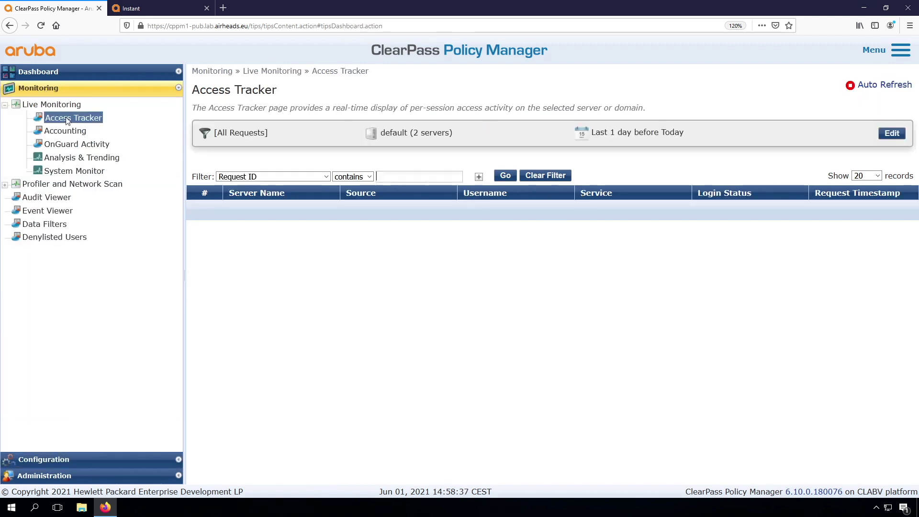
pyautogui.click(416, 210)
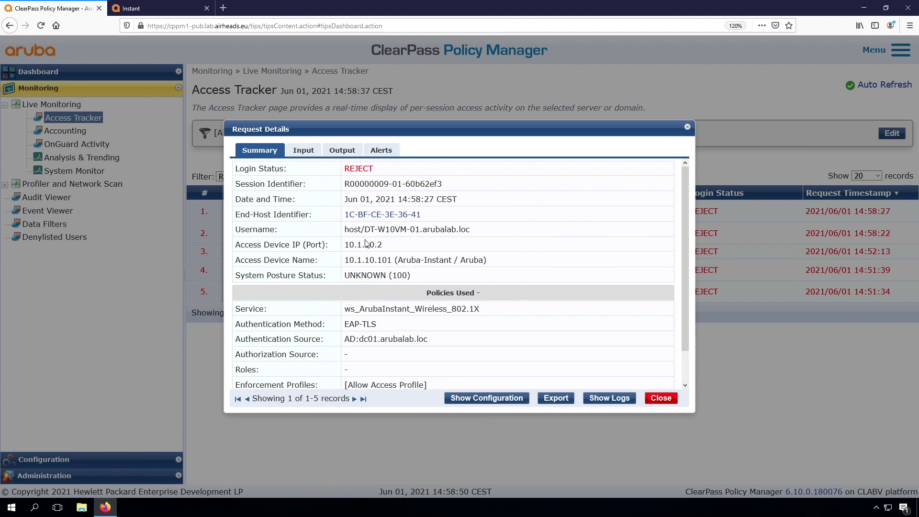
pyautogui.click(386, 152)
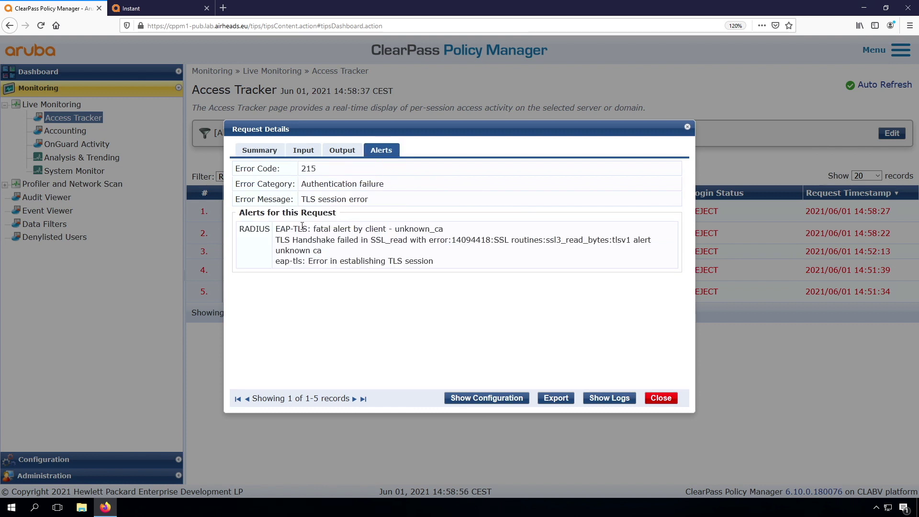
# Highlight 'fatal alert by client' and 'unknown_ca' in the EAP-TLS alert text.
pyautogui.moveTo(314, 229); pyautogui.dragTo(385, 229)
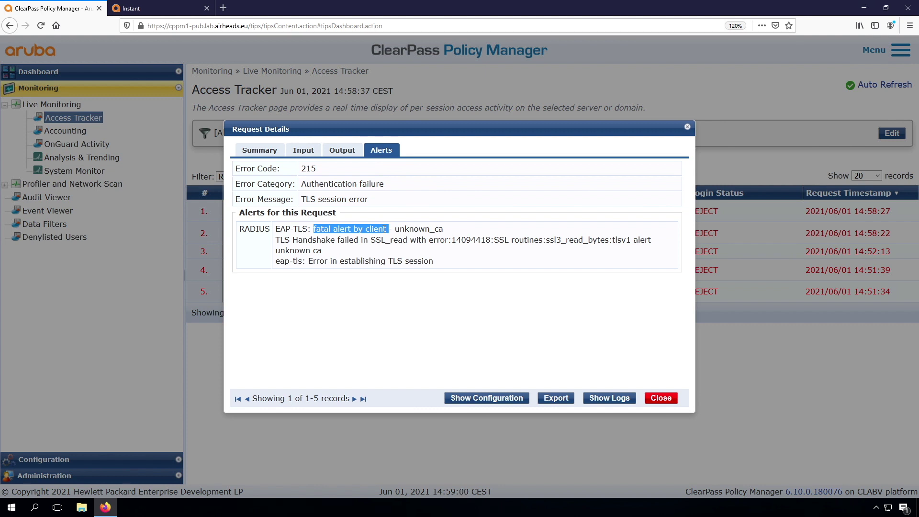
pyautogui.doubleClick(417, 229)
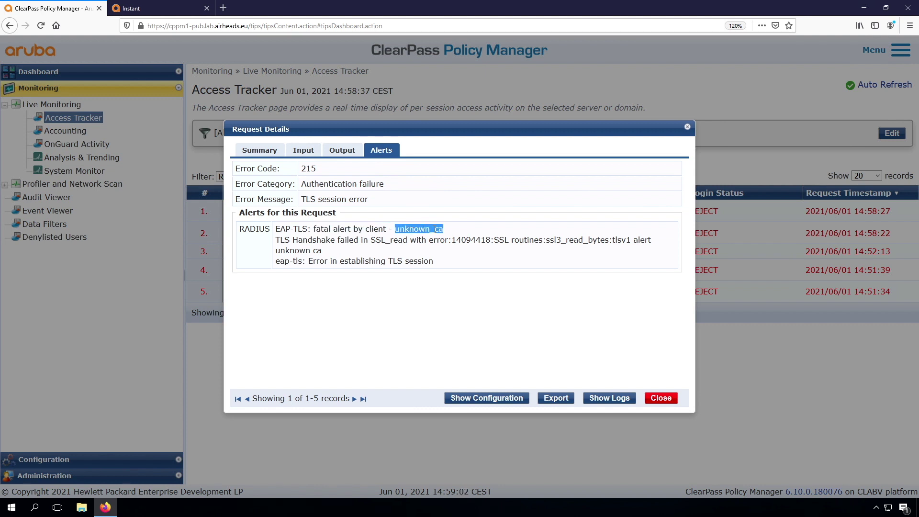